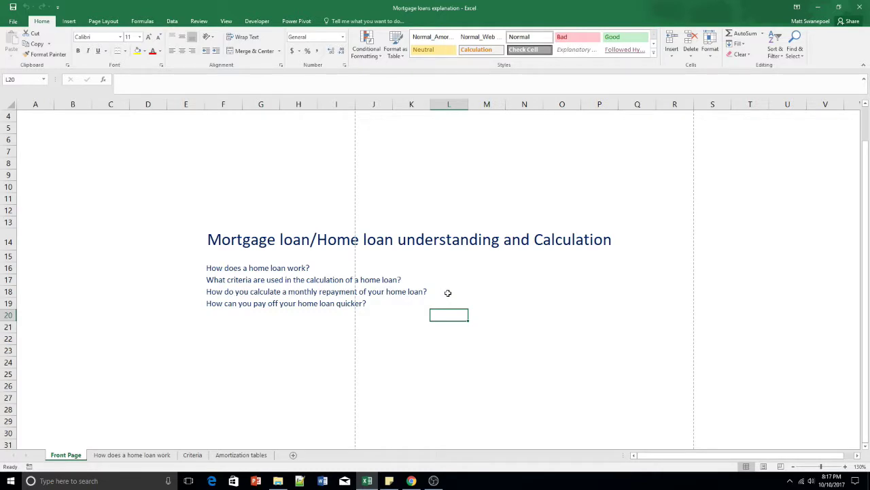
Step: Open the "How does a home loan work?" page and review the purchase diagram from buyer to property to bank
{"action": "left_click", "coordinate": [226, 270]}
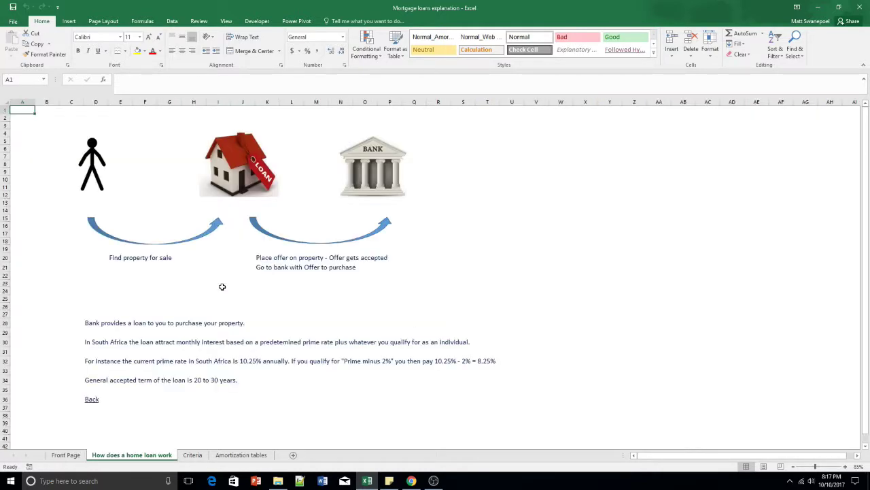
{"action": "left_click", "coordinate": [92, 400]}
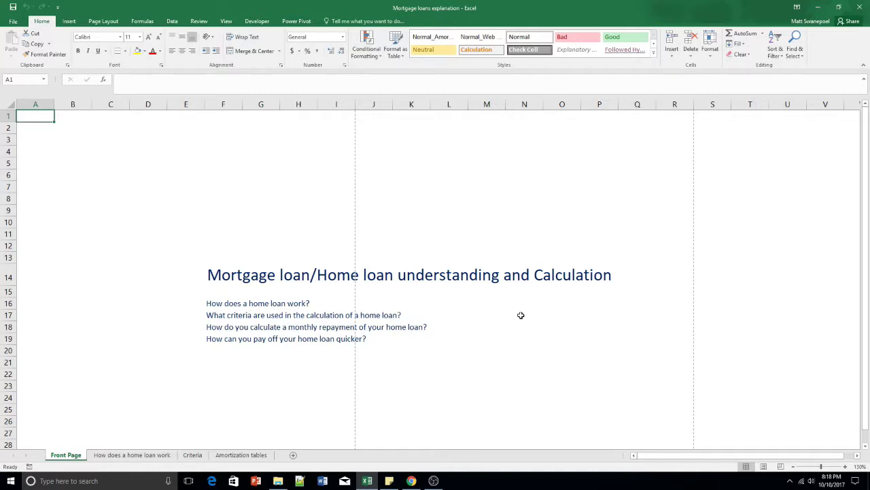
{"action": "left_click", "coordinate": [216, 304]}
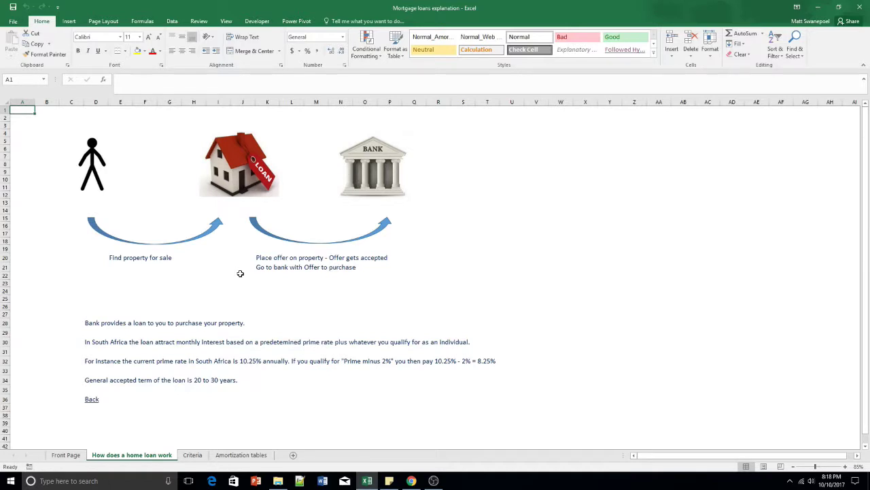
{"action": "left_click", "coordinate": [367, 163]}
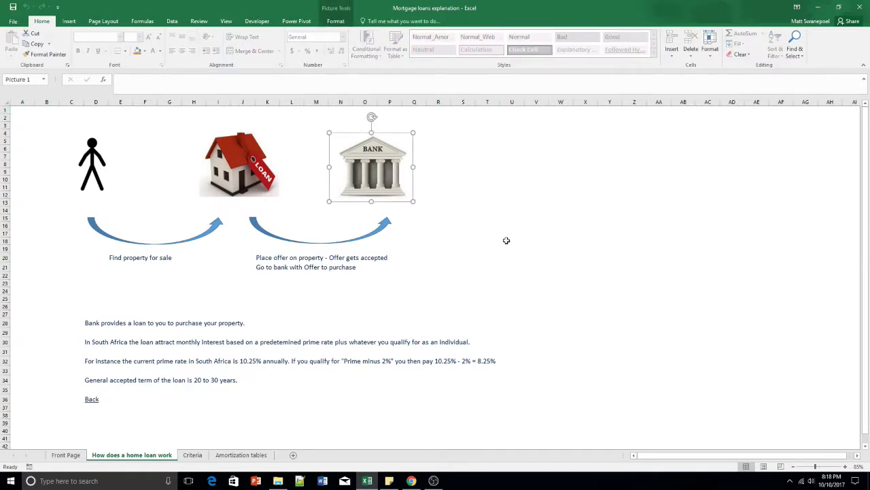
{"action": "left_click", "coordinate": [439, 298]}
{"action": "left_click", "coordinate": [264, 259]}
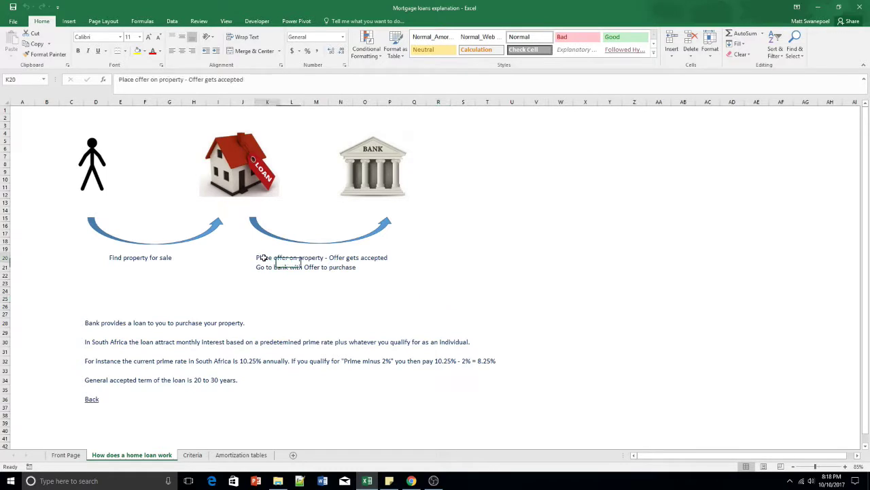
{"action": "left_click", "coordinate": [235, 232]}
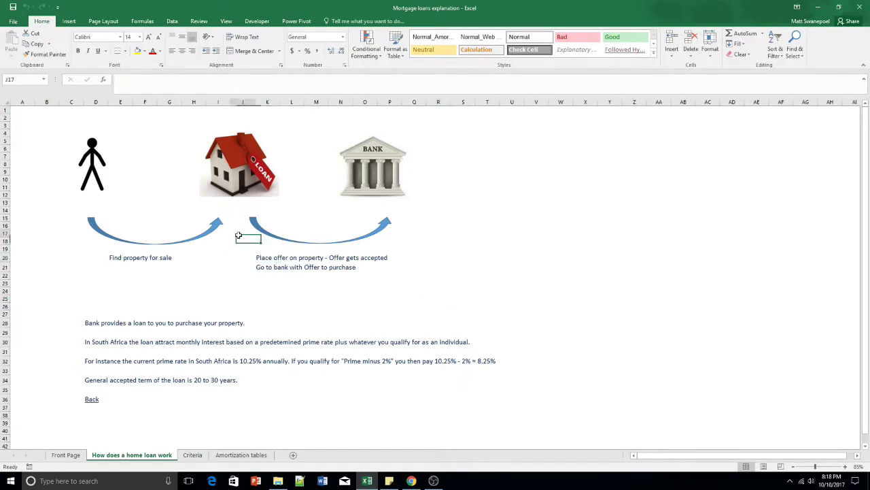
{"action": "left_click", "coordinate": [229, 211]}
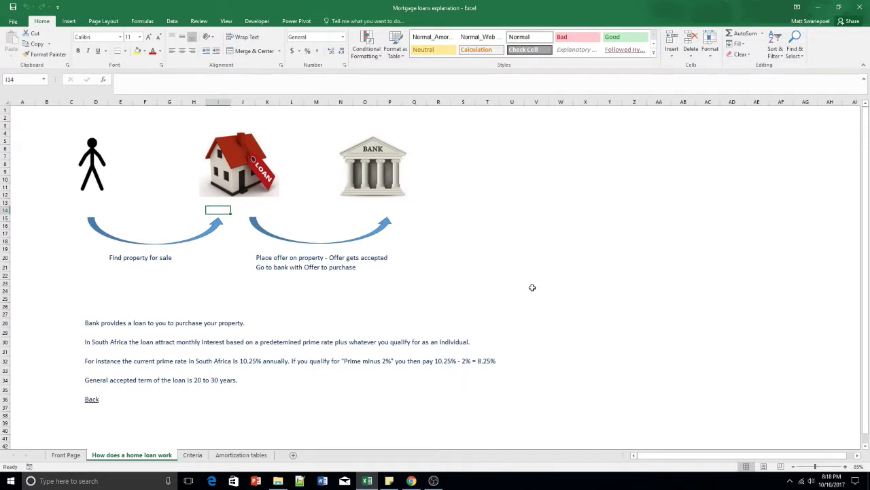
Step: Read the explanation of monthly interest and the example rate for "Prime minus 2%" below the diagram
{"action": "left_click", "coordinate": [95, 342]}
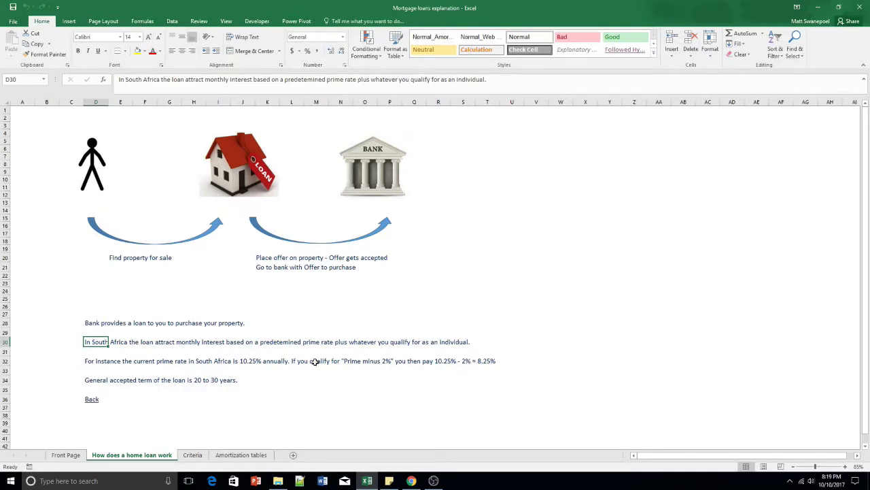
{"action": "left_click", "coordinate": [98, 361]}
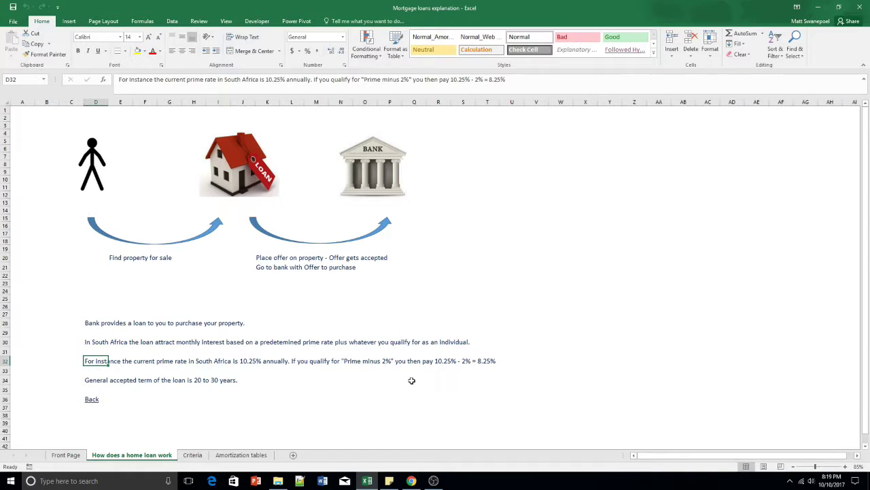
{"action": "left_click", "coordinate": [435, 359]}
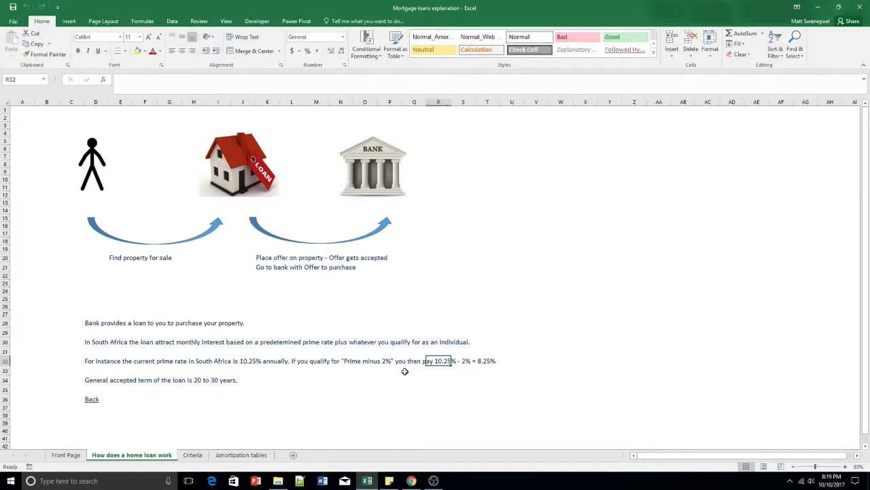
{"action": "left_click", "coordinate": [485, 361]}
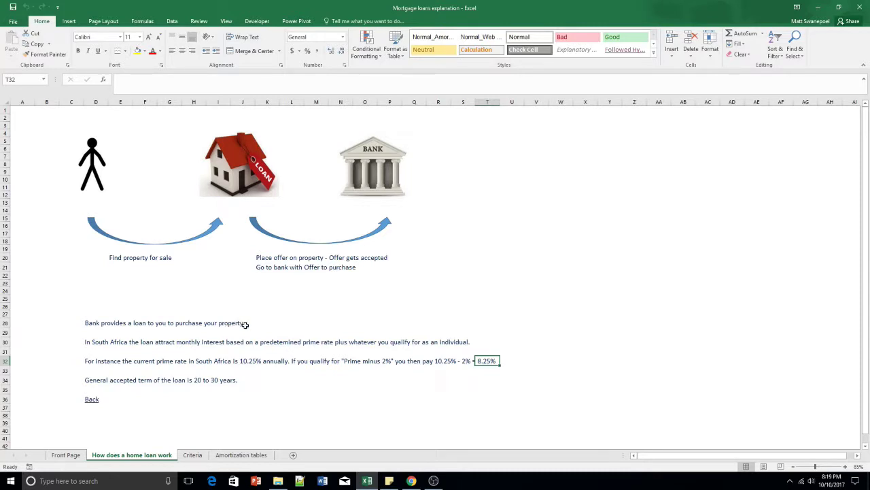
Step: Return to the front page, open the loan criteria page and expand Main Variables to review the loan amount and interest rate
{"action": "left_click", "coordinate": [91, 399]}
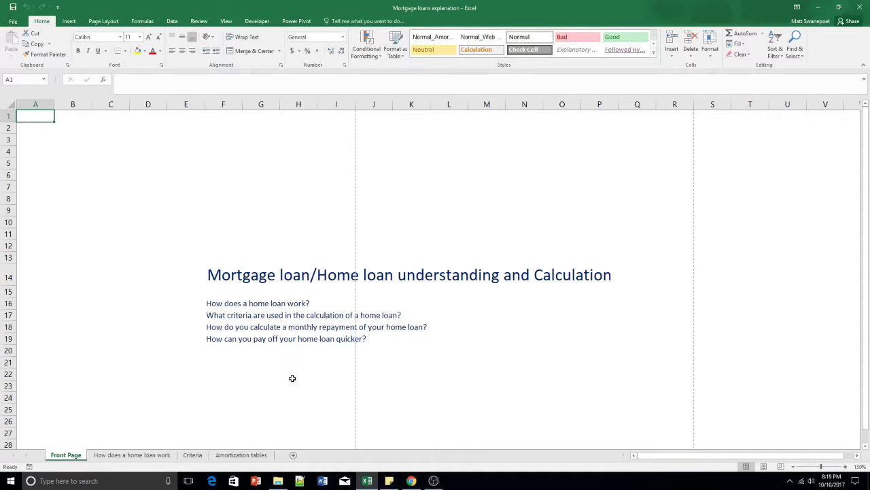
{"action": "scroll", "coordinate": [288, 383], "scroll_direction": "down", "scroll_amount": 2}
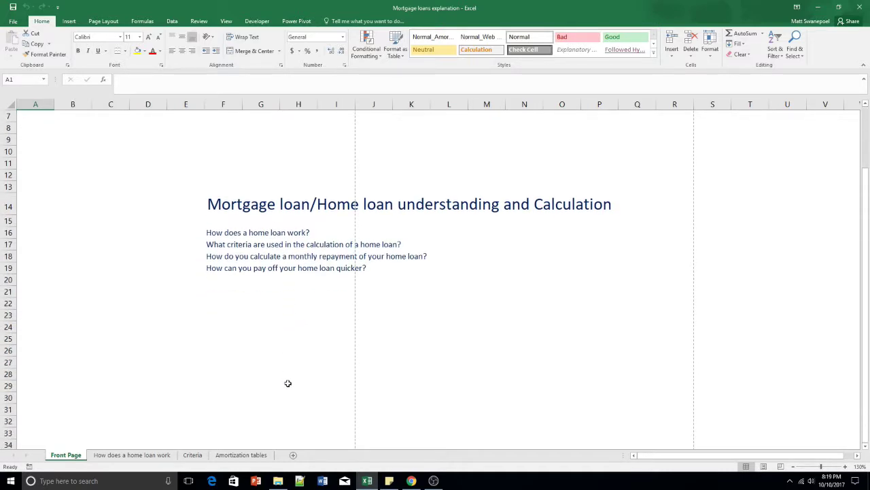
{"action": "scroll", "coordinate": [287, 383], "scroll_direction": "up", "scroll_amount": 1}
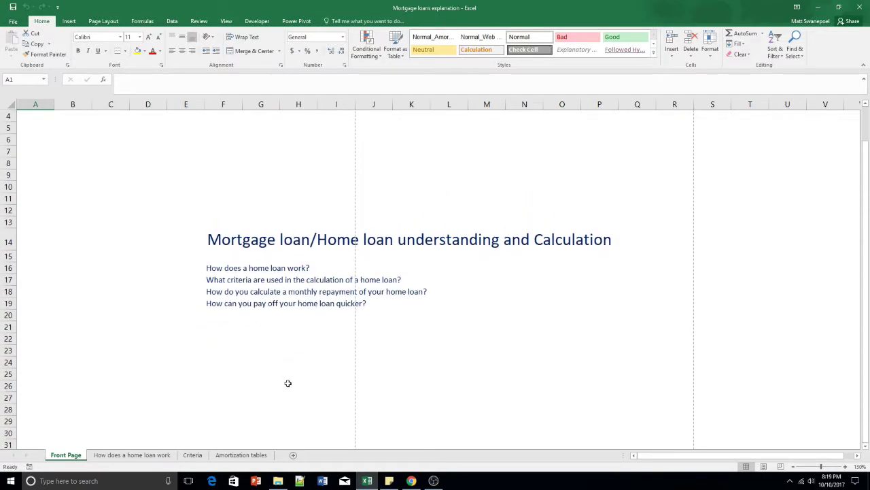
{"action": "left_click", "coordinate": [216, 279]}
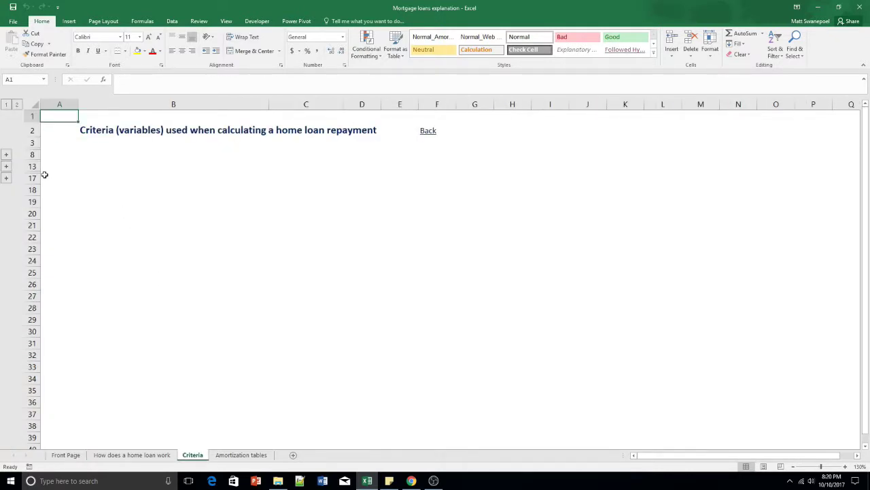
{"action": "left_click", "coordinate": [7, 154]}
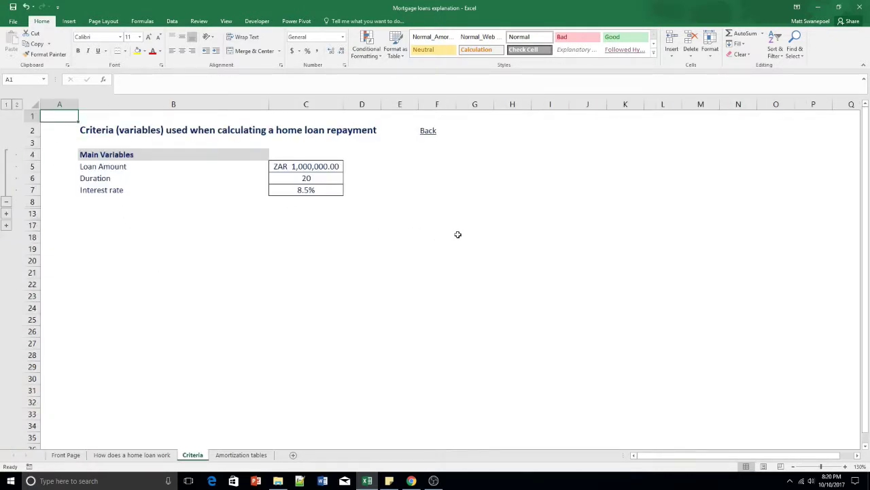
{"action": "left_click", "coordinate": [306, 168]}
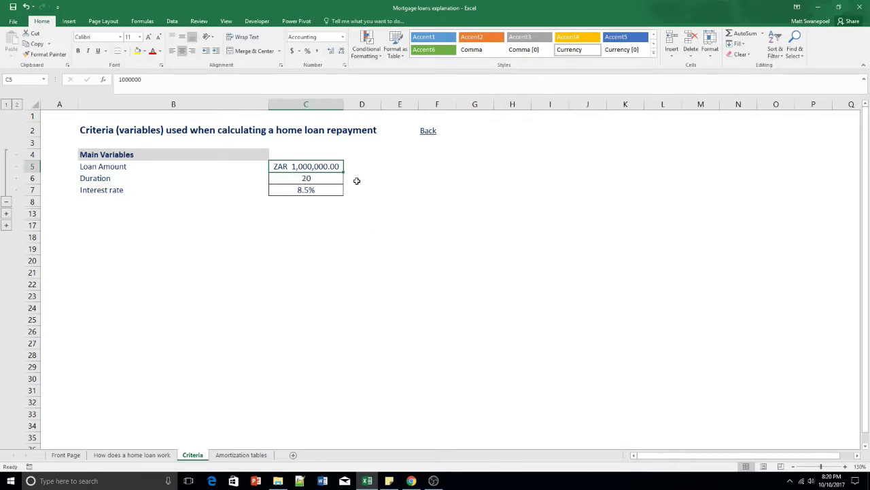
{"action": "left_click", "coordinate": [317, 190]}
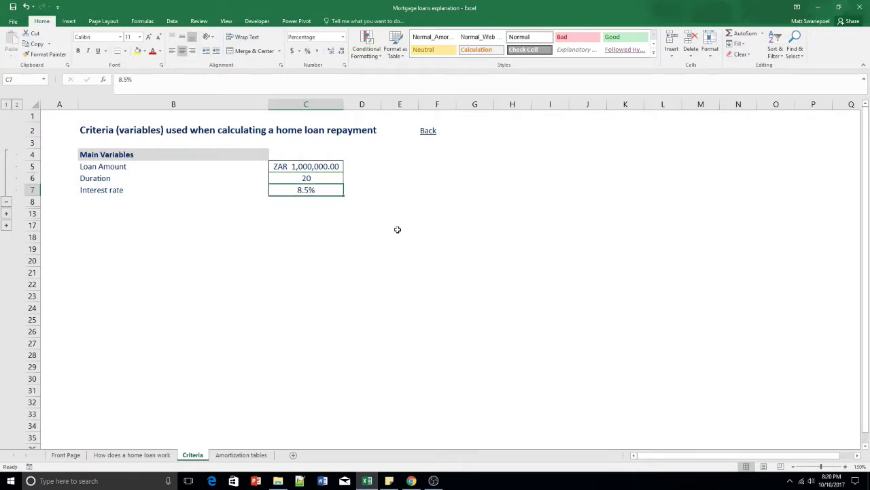
Step: Expand the Calculated Variables group and open the monthly repayment's PMT formula for inspection
{"action": "left_click", "coordinate": [6, 213]}
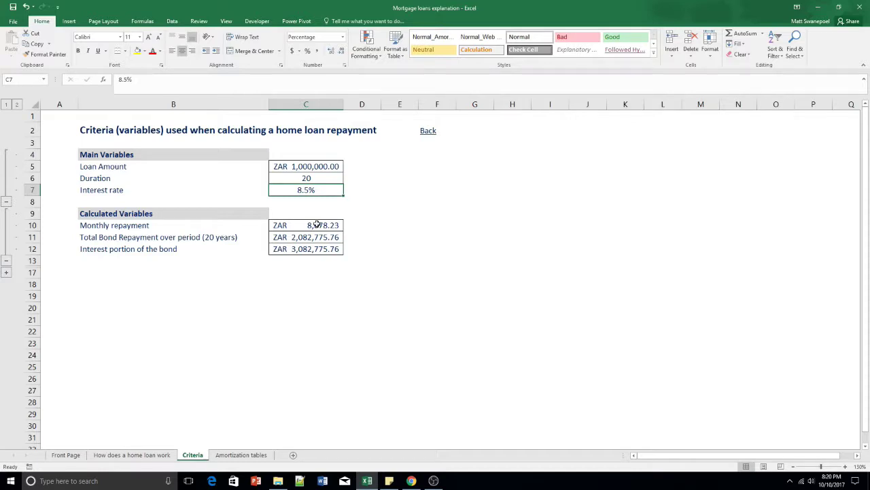
{"action": "left_click", "coordinate": [284, 226]}
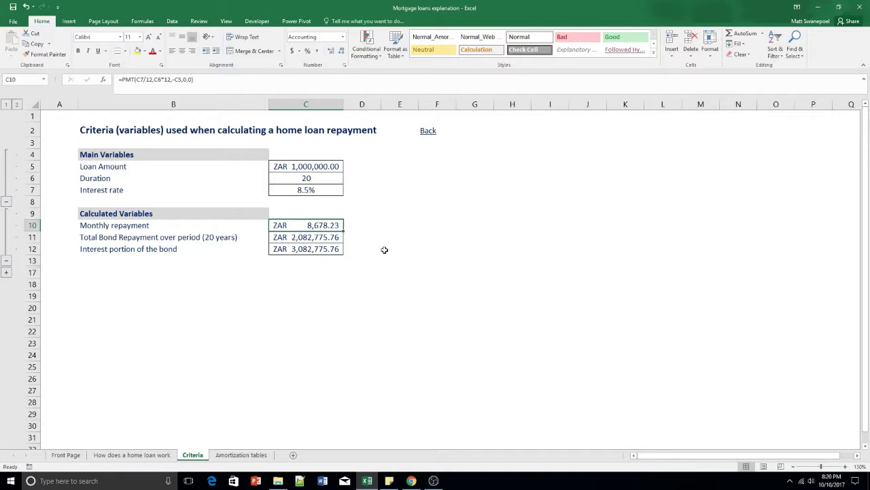
{"action": "left_click", "coordinate": [127, 78]}
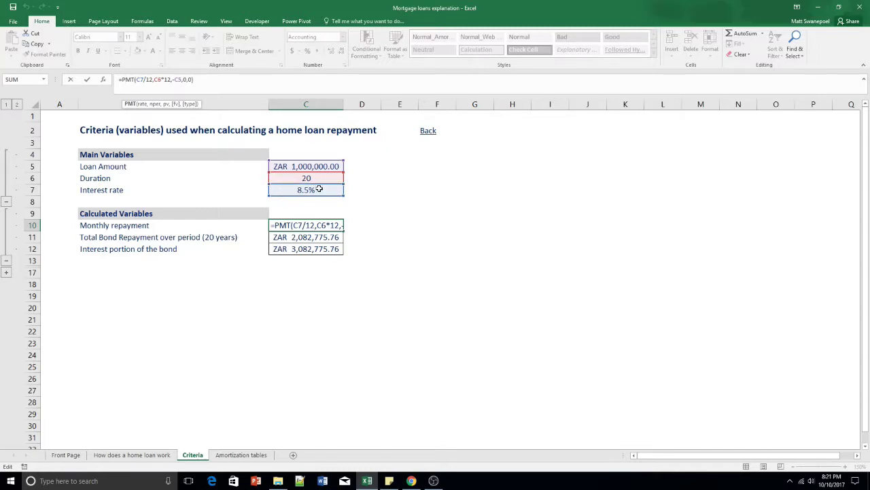
Step: Check the "Prime minus 2%" example on the explanation sheet and set the Criteria sheet's interest rate to 8.25%
{"action": "left_click", "coordinate": [126, 446]}
{"action": "left_click", "coordinate": [129, 457]}
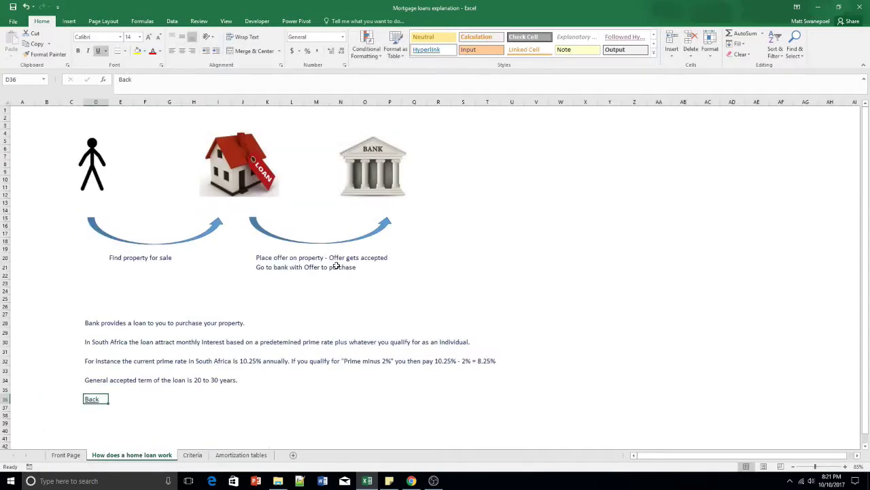
{"action": "left_click", "coordinate": [101, 362]}
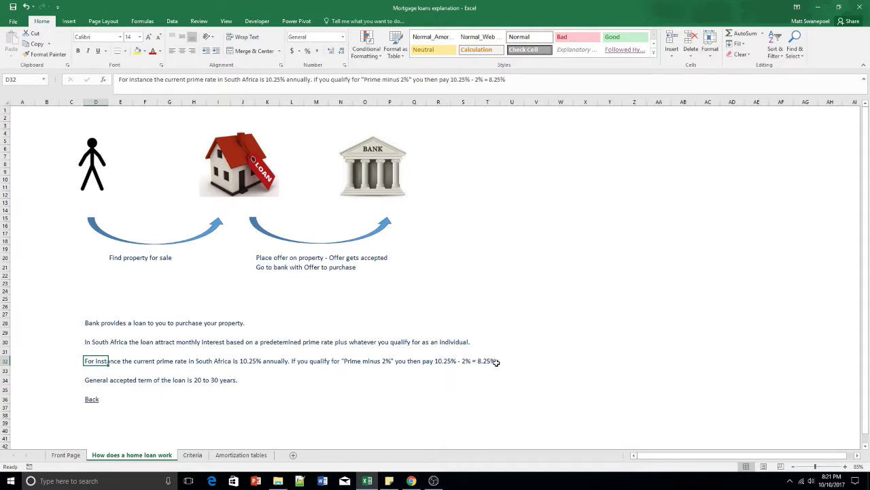
{"action": "left_click", "coordinate": [192, 455]}
{"action": "left_click", "coordinate": [304, 189]}
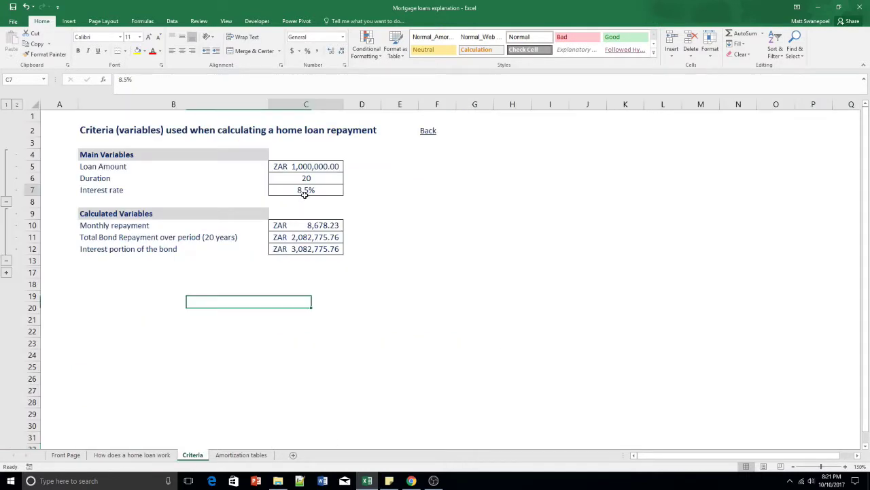
{"action": "left_click", "coordinate": [123, 79]}
{"action": "type", "text": "2"}
{"action": "left_click", "coordinate": [346, 197]}
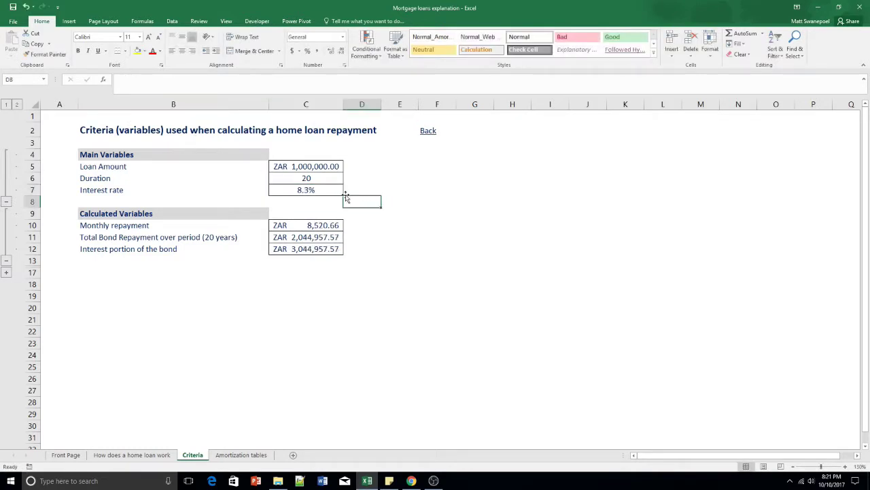
Step: Format the interest rate in C7 to show two decimal places
{"action": "left_click", "coordinate": [310, 190]}
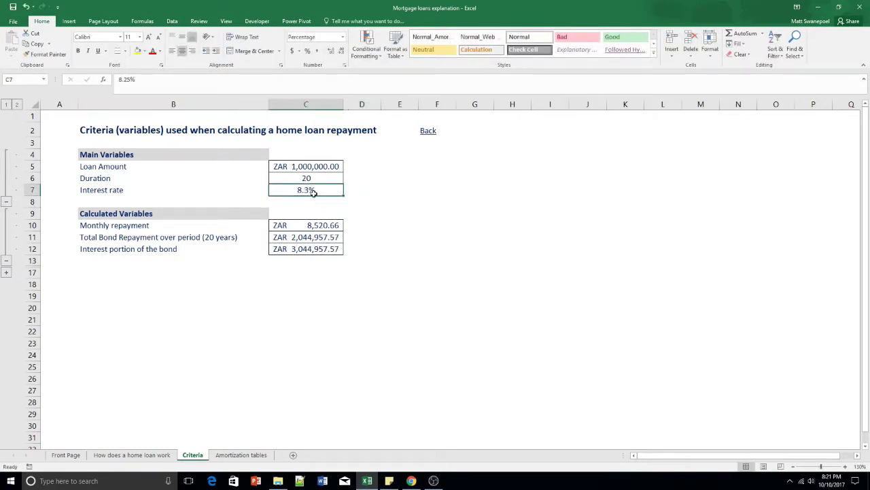
{"action": "left_click", "coordinate": [329, 53]}
{"action": "left_click", "coordinate": [367, 199]}
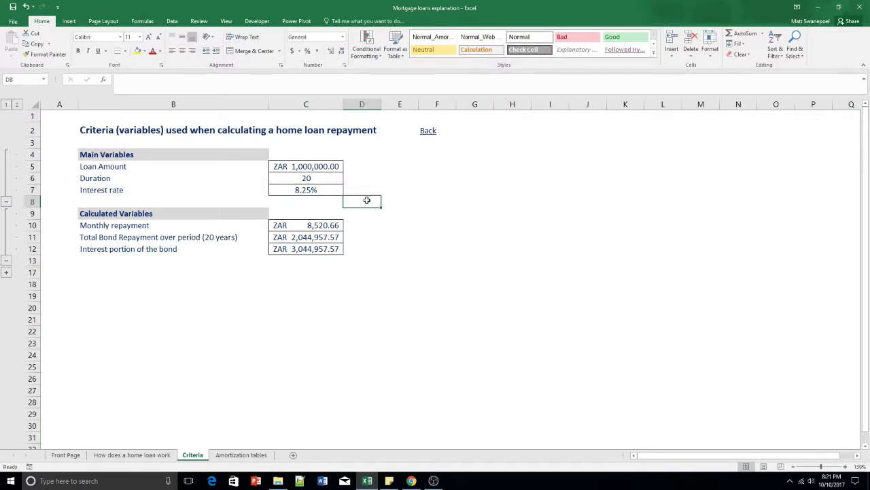
Step: Examine the rate, number of periods and present value arguments in the monthly repayment's PMT formula
{"action": "left_click", "coordinate": [300, 215]}
{"action": "left_click", "coordinate": [300, 226]}
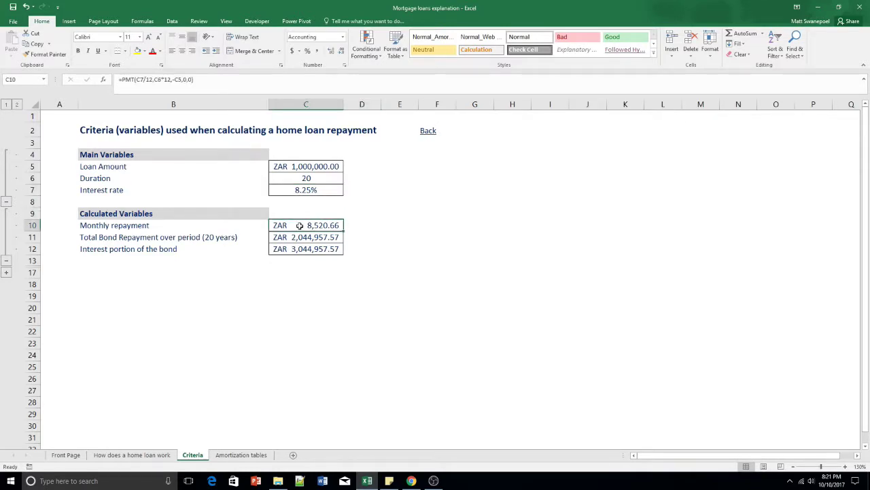
{"action": "left_click", "coordinate": [145, 79]}
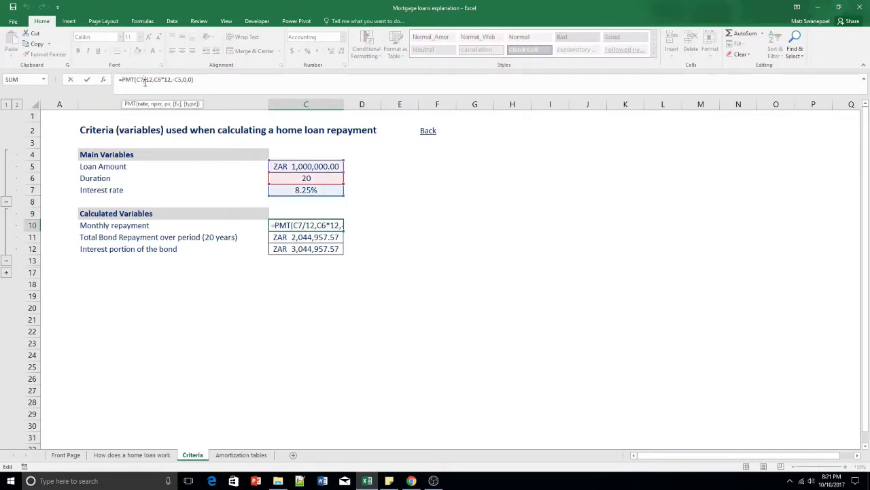
{"action": "left_click", "coordinate": [159, 80]}
{"action": "left_click", "coordinate": [173, 80]}
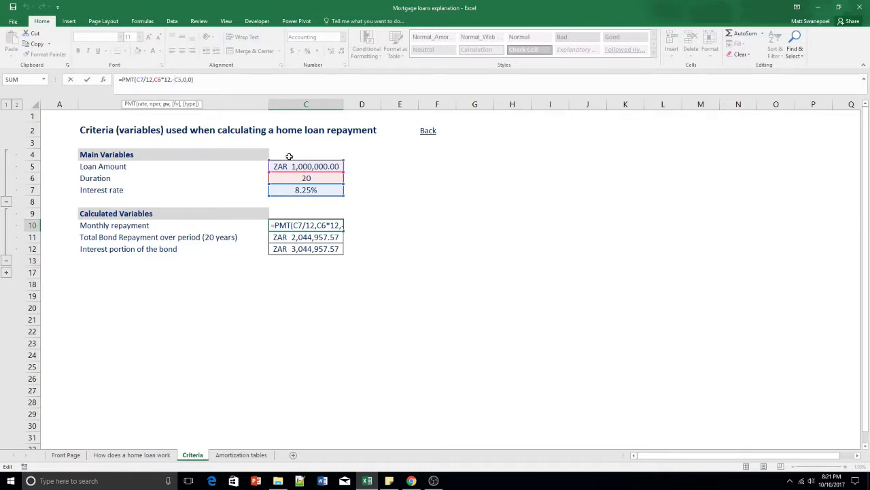
{"action": "left_click", "coordinate": [184, 80]}
{"action": "left_click", "coordinate": [175, 79]}
{"action": "left_click", "coordinate": [121, 80]}
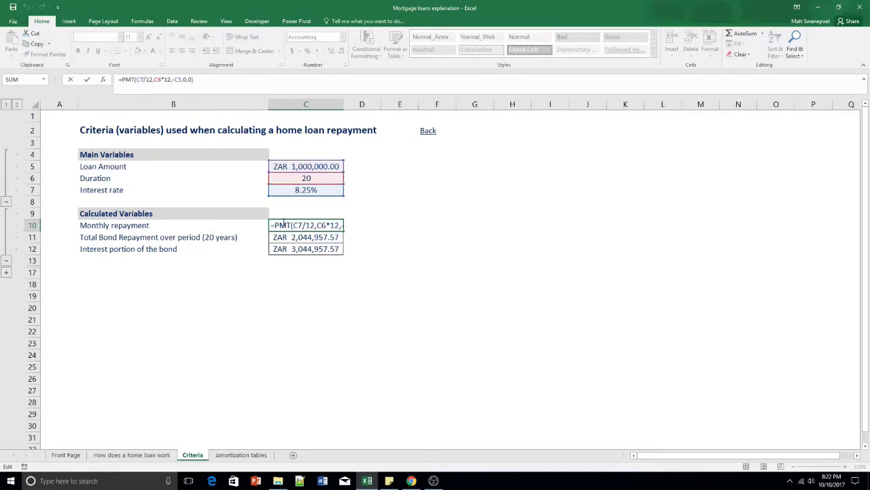
Step: Examine the future value and type arguments of the monthly repayment's PMT formula and cancel the formula edit
{"action": "left_click", "coordinate": [176, 78]}
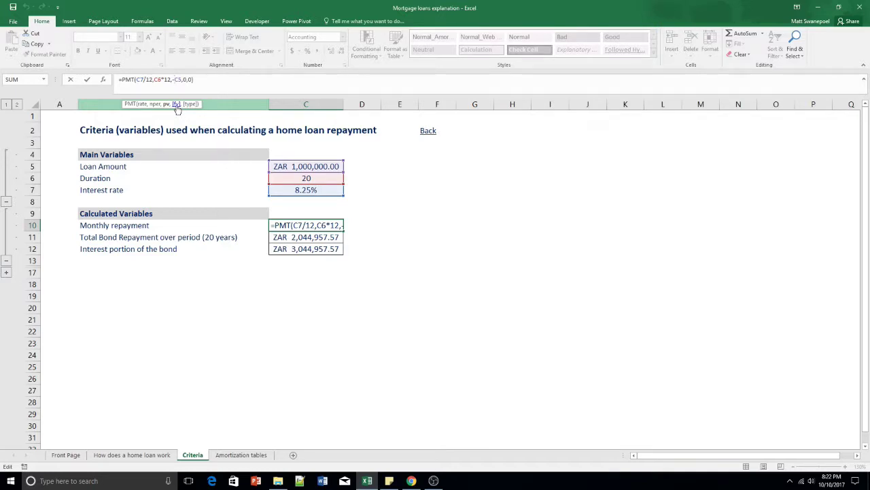
{"action": "left_click", "coordinate": [190, 104]}
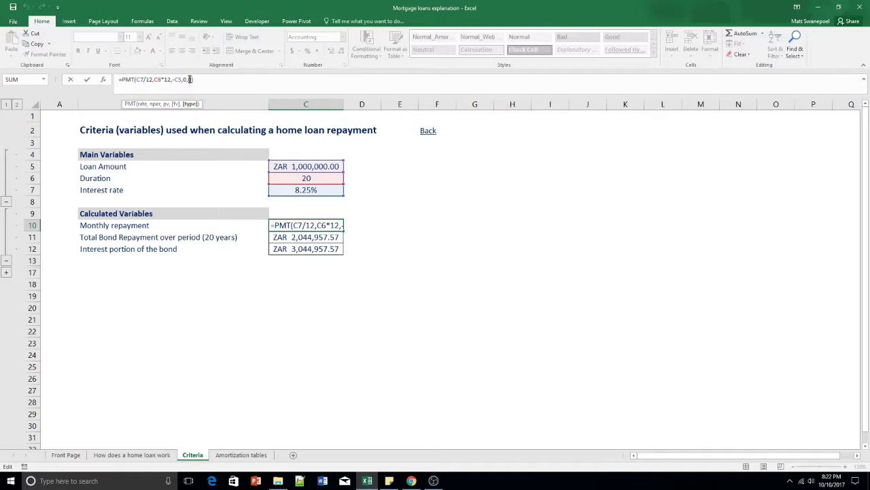
{"action": "left_click", "coordinate": [373, 224]}
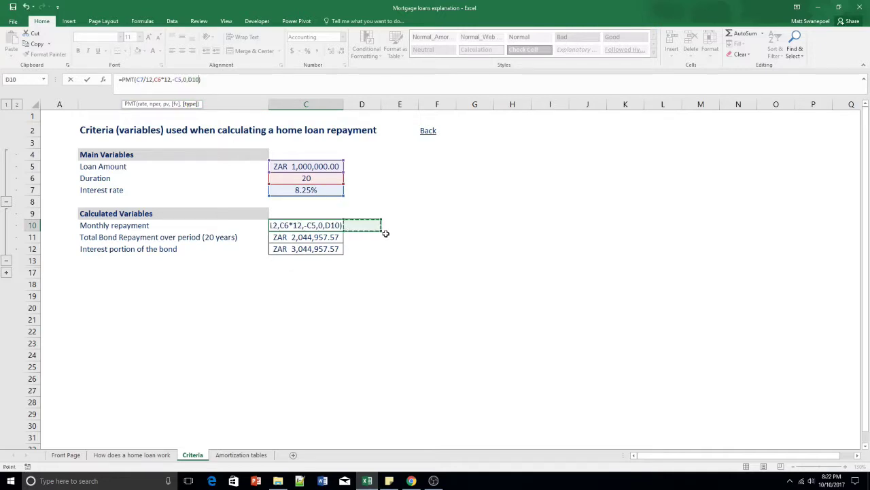
{"action": "key", "text": "Escape"}
{"action": "left_click", "coordinate": [369, 241]}
{"action": "left_click", "coordinate": [306, 226]}
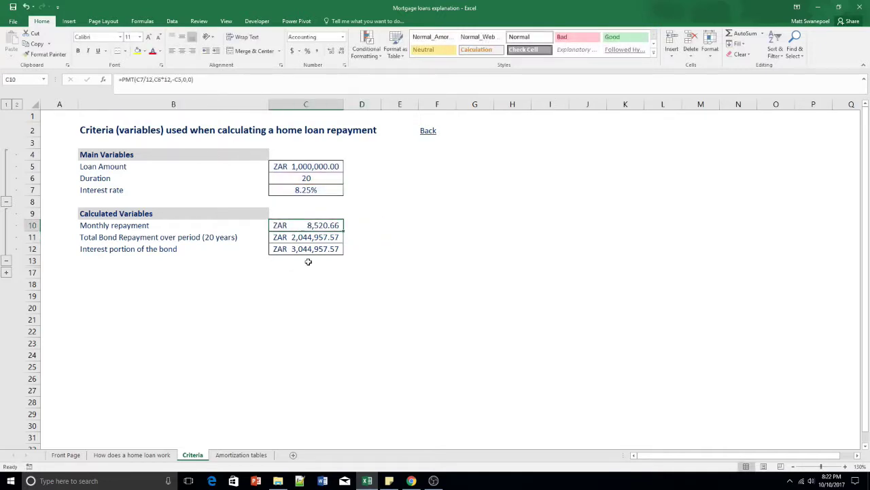
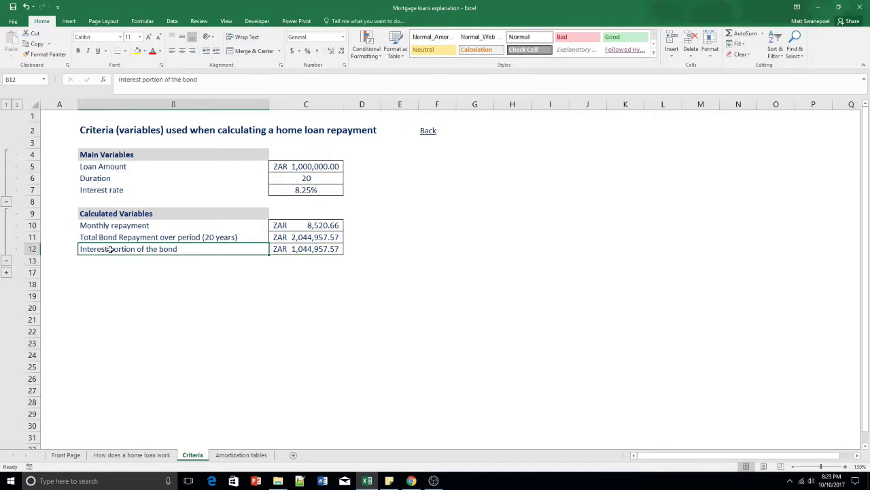
Step: Check the formulas behind the total bond repayment in C11 and the interest portion of the bond in C12
{"action": "left_click", "coordinate": [292, 251]}
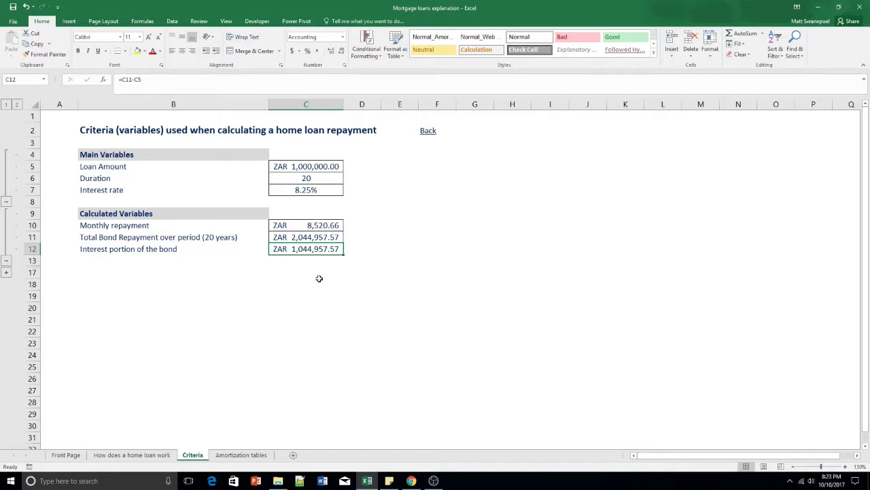
{"action": "left_click", "coordinate": [294, 236]}
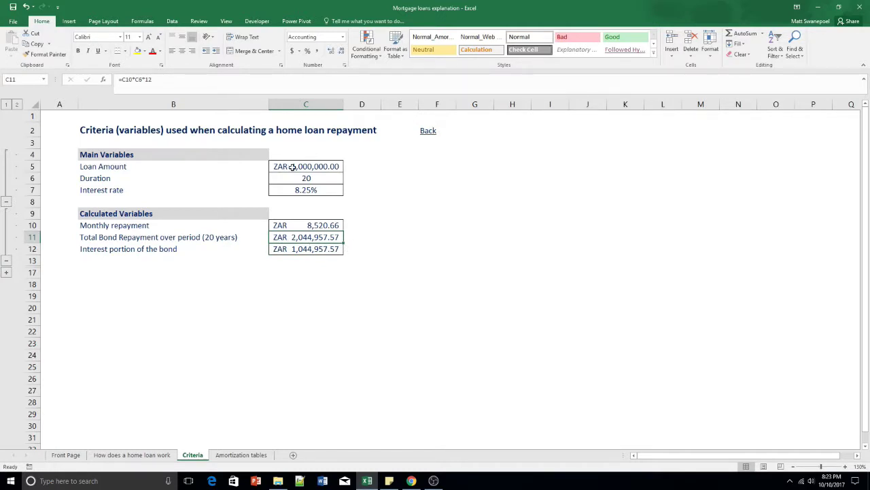
{"action": "left_click", "coordinate": [315, 250]}
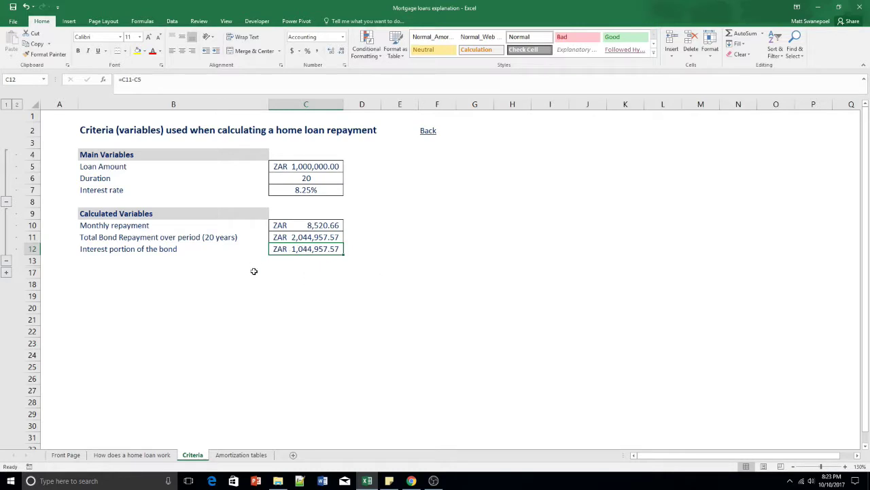
Step: Expand the collapsed additional variables rows and review the change of interest rate and additional bond repayments entries
{"action": "left_click", "coordinate": [6, 273]}
{"action": "left_click_drag", "start_coordinate": [138, 269], "coordinate": [303, 298]}
{"action": "left_click", "coordinate": [254, 321]}
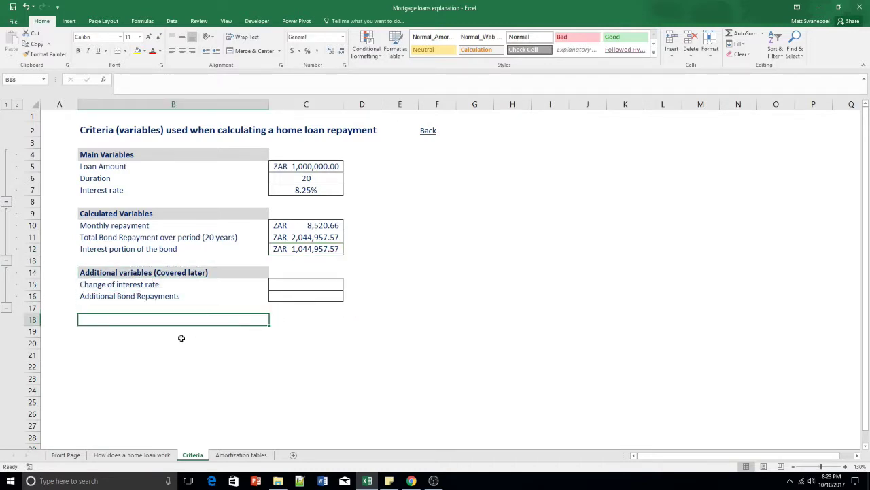
{"action": "left_click", "coordinate": [121, 283]}
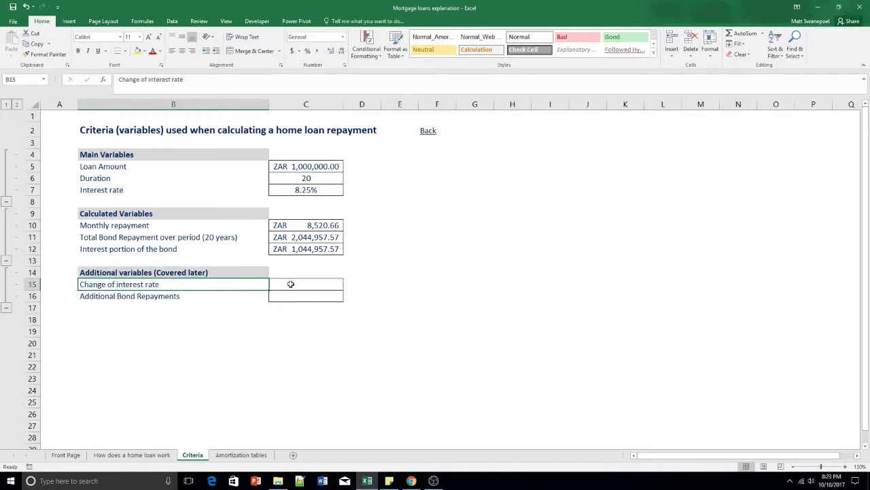
{"action": "left_click", "coordinate": [151, 294]}
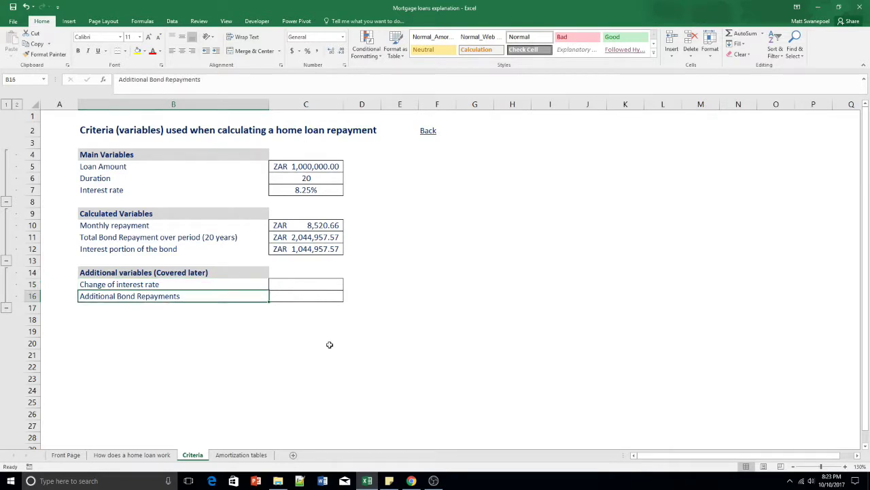
{"action": "left_click", "coordinate": [289, 298]}
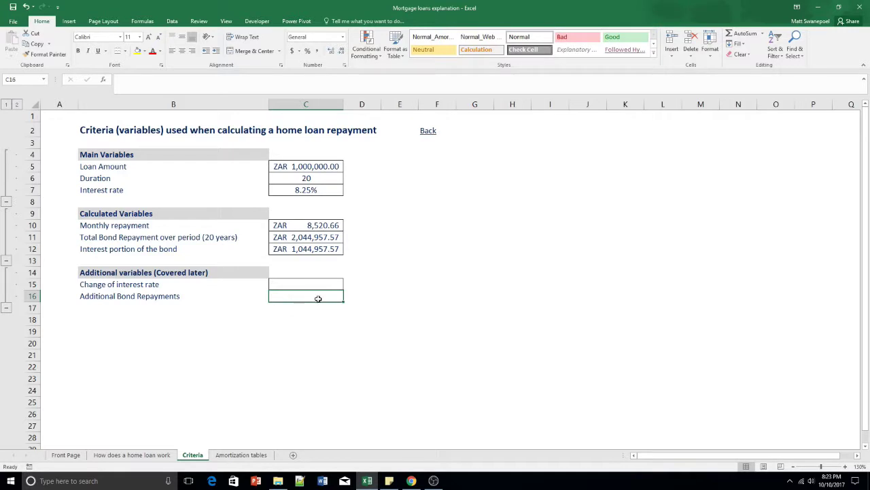
{"action": "left_click", "coordinate": [314, 177]}
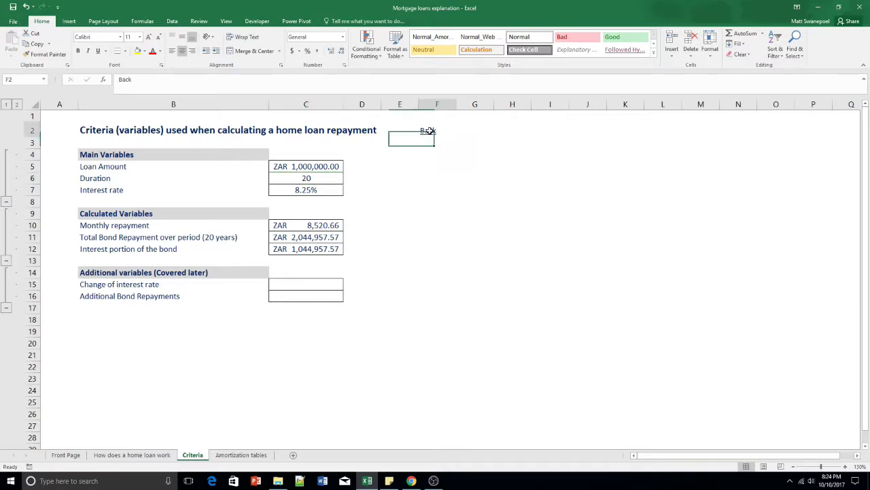
Step: Go back to the front page, open the Amortization tables sheet and look over its annual and monthly tables
{"action": "left_click", "coordinate": [428, 130]}
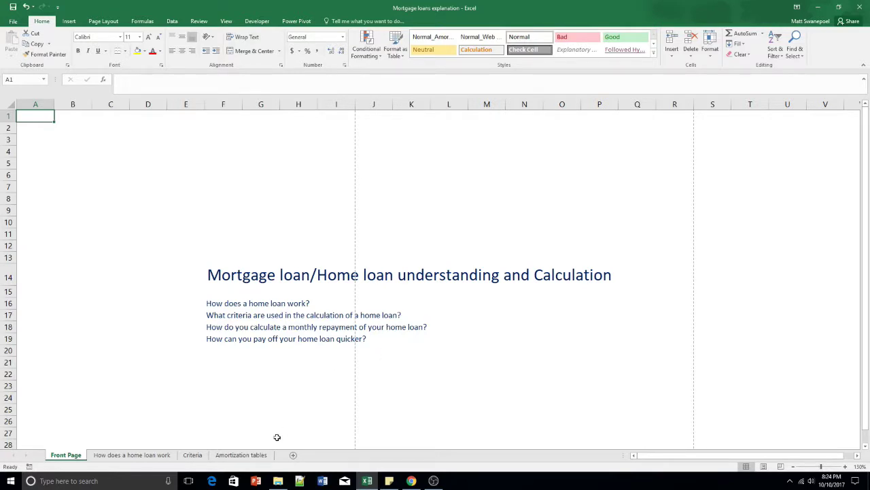
{"action": "left_click", "coordinate": [235, 456]}
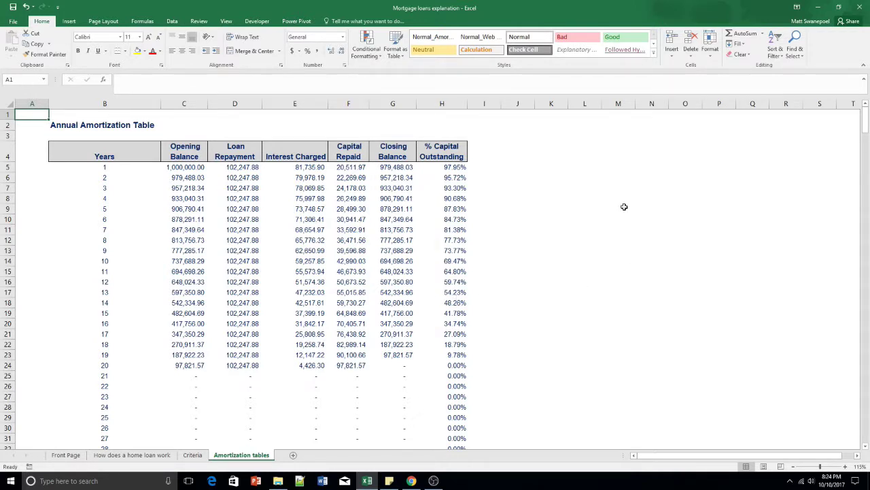
{"action": "scroll", "coordinate": [221, 268], "scroll_direction": "down", "scroll_amount": 15}
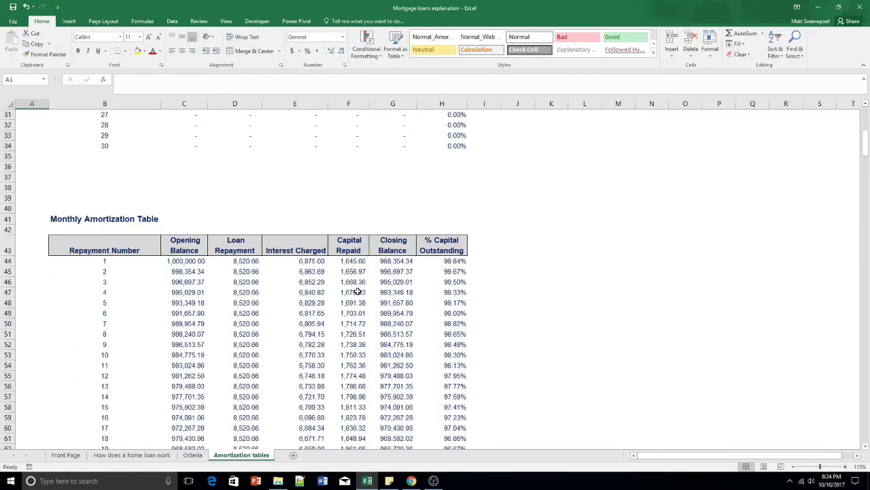
{"action": "scroll", "coordinate": [402, 287], "scroll_direction": "up", "scroll_amount": 10}
{"action": "scroll", "coordinate": [376, 301], "scroll_direction": "up", "scroll_amount": 5}
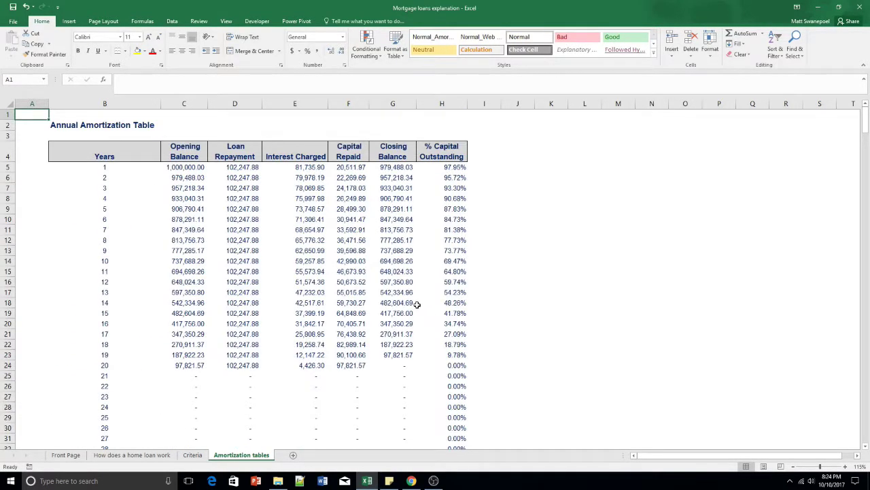
Step: Look through the opening balance and interest charged cells of the annual amortization table
{"action": "key", "text": "Right"}
{"action": "key", "text": "Right"}
{"action": "key", "text": "Down"}
{"action": "key", "text": "Down"}
{"action": "key", "text": "Down"}
{"action": "key", "text": "Down"}
{"action": "key", "text": "Down"}
{"action": "key", "text": "Down"}
{"action": "key", "text": "Down"}
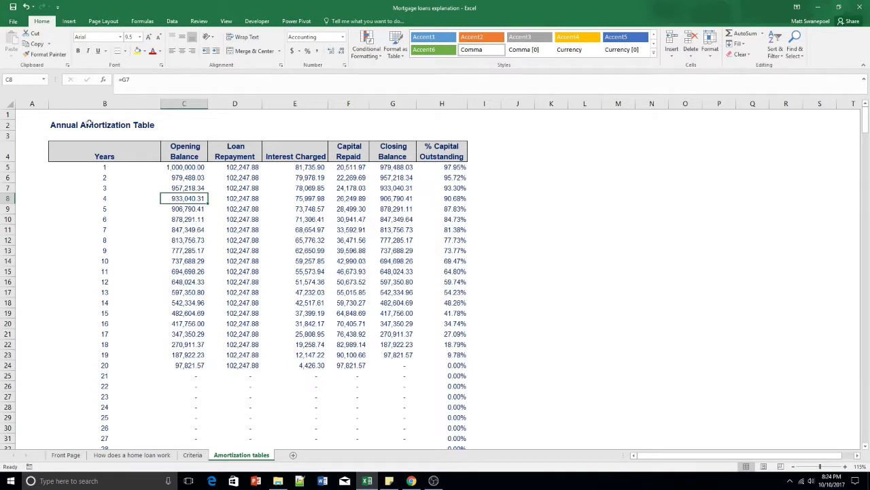
{"action": "left_click", "coordinate": [291, 292]}
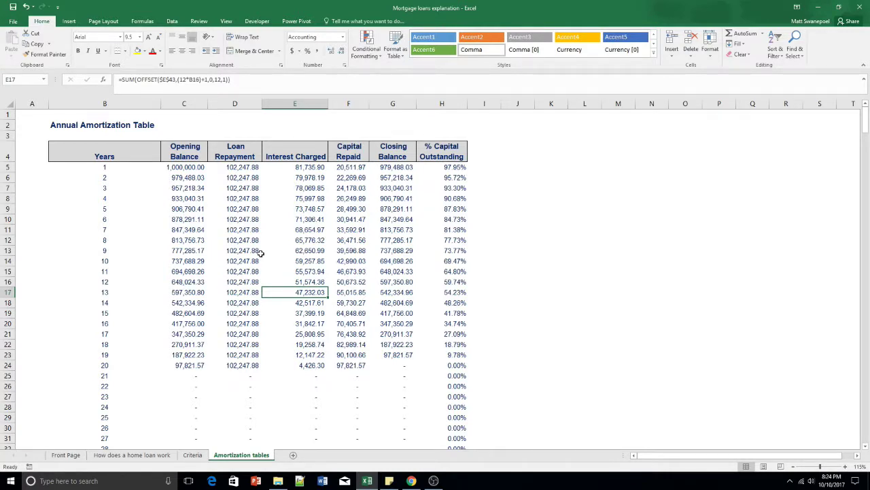
Step: Trace the year 1 opening balance and loan repayment formulas to their source cells on the Criteria sheet
{"action": "left_click", "coordinate": [170, 167]}
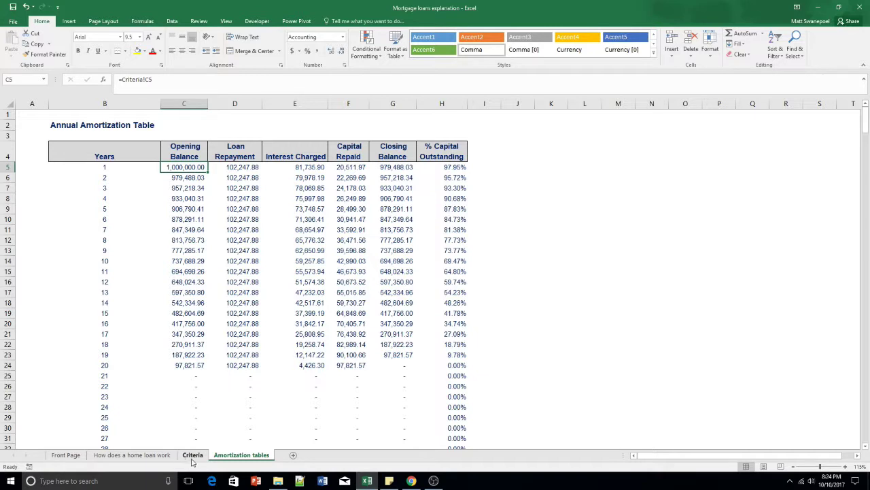
{"action": "left_click", "coordinate": [241, 170]}
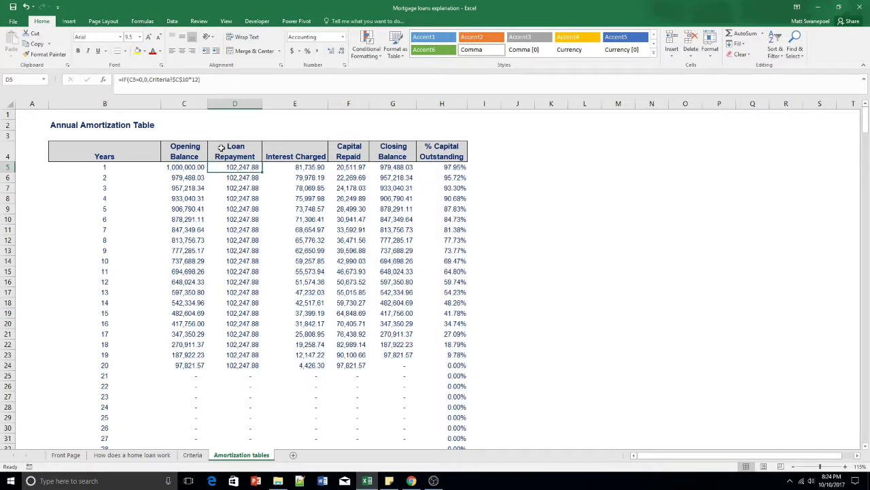
{"action": "left_click", "coordinate": [217, 86]}
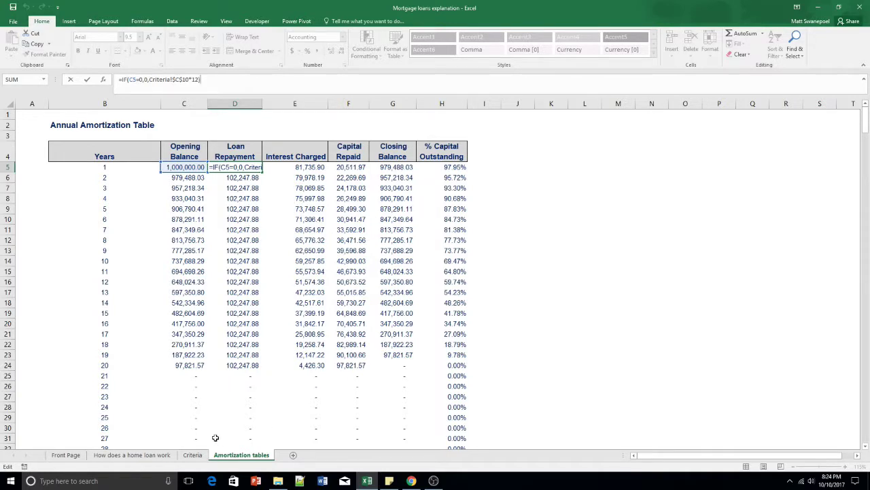
{"action": "left_click", "coordinate": [182, 80]}
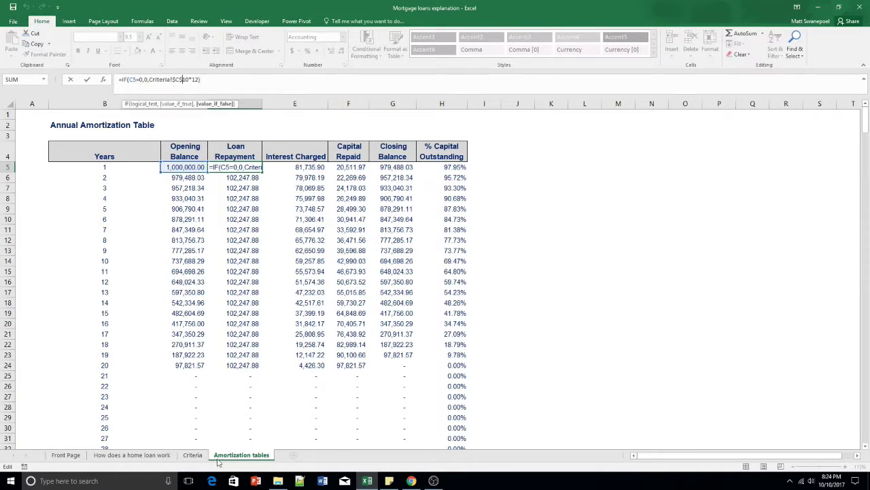
{"action": "key", "text": "Escape"}
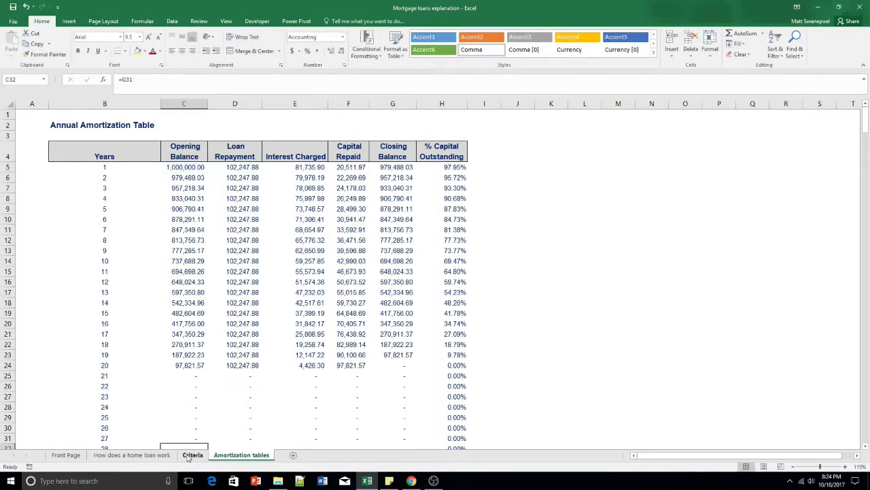
{"action": "left_click", "coordinate": [193, 455]}
{"action": "left_click", "coordinate": [318, 226]}
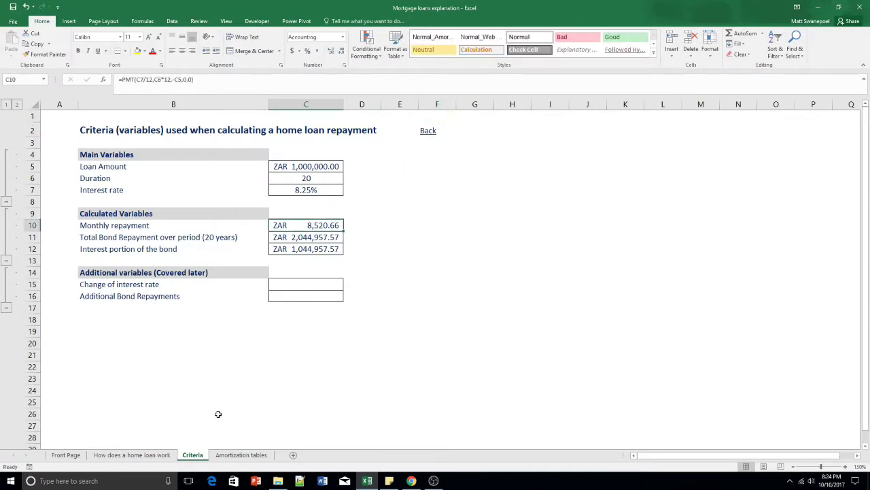
Step: Compare the year 1 loan repayment's IF formula in D5 with the monthly repayment on the Criteria sheet
{"action": "left_click", "coordinate": [230, 454]}
{"action": "left_click", "coordinate": [181, 167]}
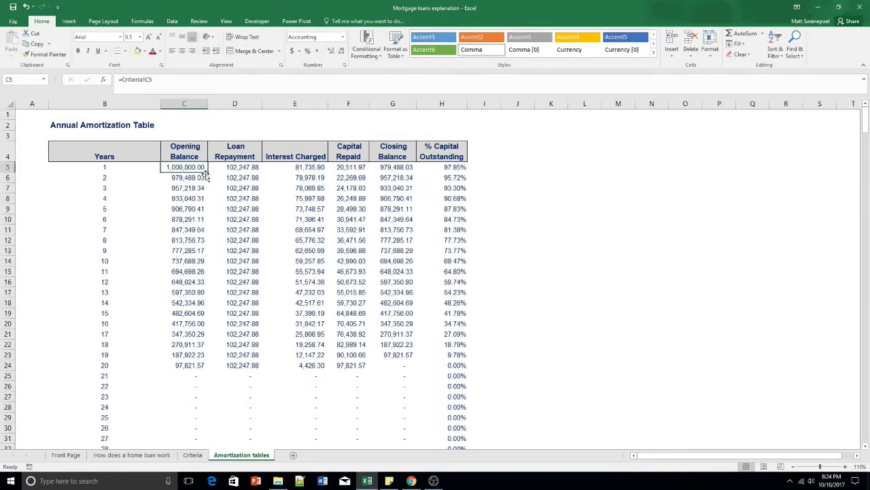
{"action": "left_click", "coordinate": [241, 167]}
{"action": "left_click", "coordinate": [221, 87]}
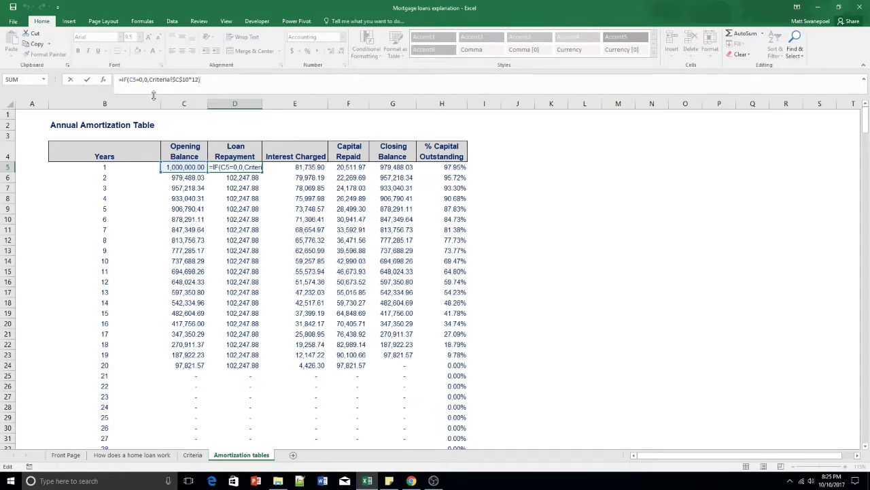
{"action": "left_click", "coordinate": [192, 454]}
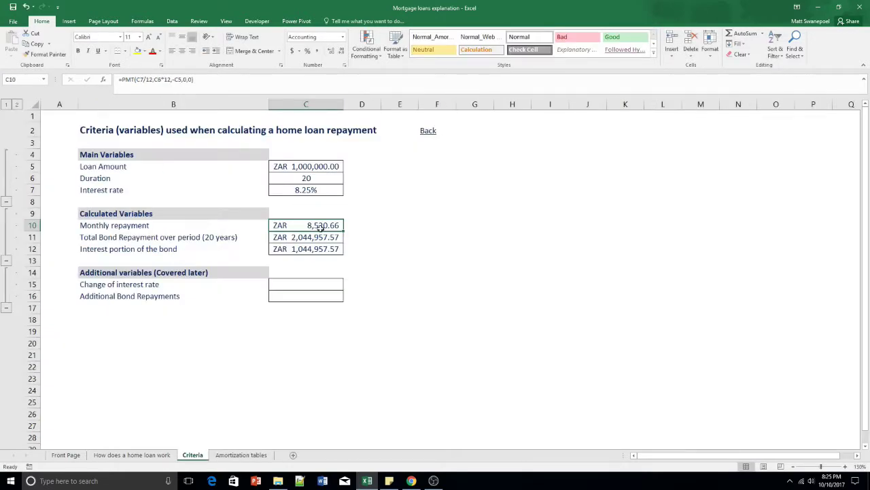
{"action": "left_click", "coordinate": [245, 454]}
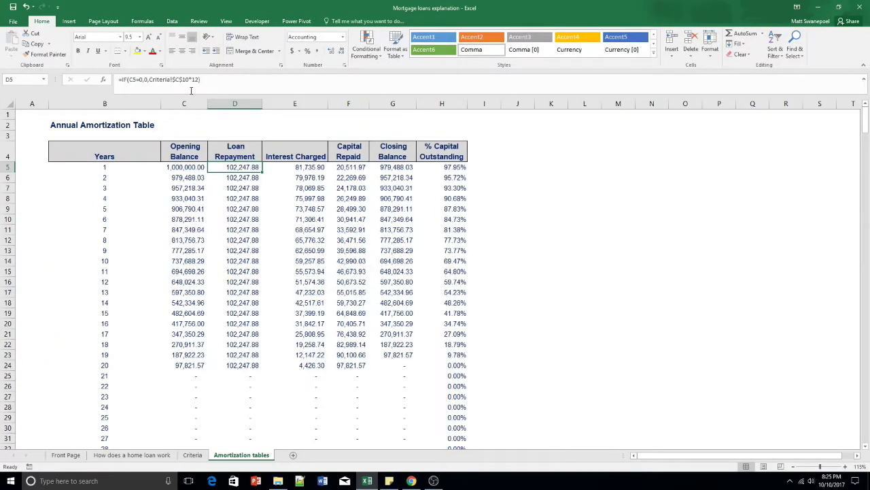
Step: Check the loan repayment formulas for the following years in column D, returning to year 1
{"action": "left_click", "coordinate": [244, 191]}
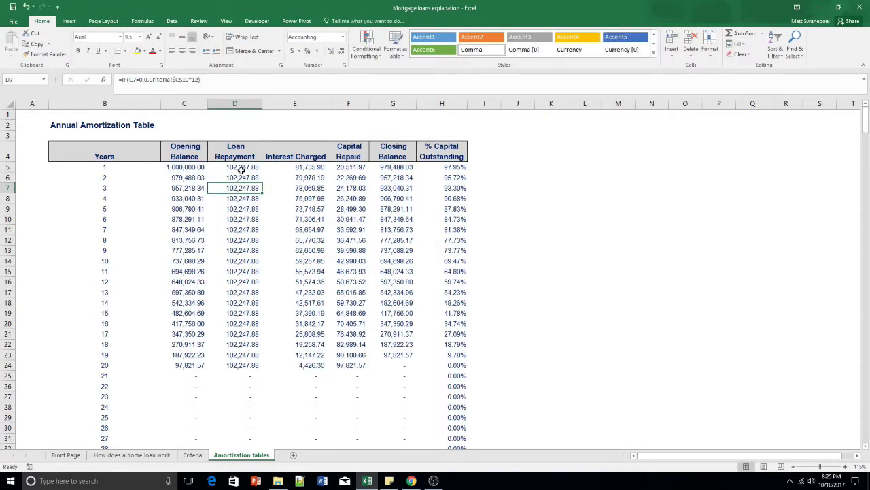
{"action": "key", "text": "Down"}
{"action": "key", "text": "Down"}
{"action": "key", "text": "Down"}
{"action": "key", "text": "Down"}
{"action": "left_click", "coordinate": [241, 179]}
{"action": "left_click", "coordinate": [237, 170]}
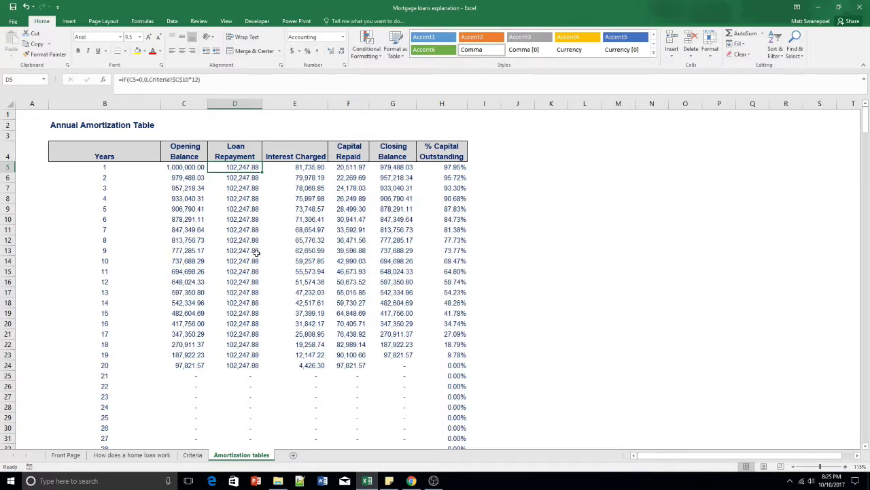
Step: Examine the interest charged and capital repaid columns for years 1 to 20, and the closing balance column
{"action": "left_click_drag", "start_coordinate": [312, 158], "coordinate": [320, 368]}
{"action": "left_click_drag", "start_coordinate": [356, 157], "coordinate": [376, 378]}
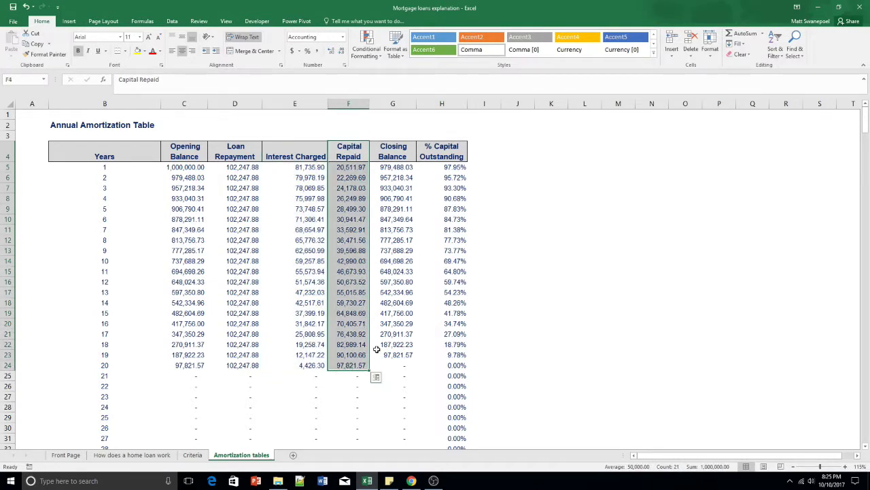
{"action": "left_click", "coordinate": [401, 160]}
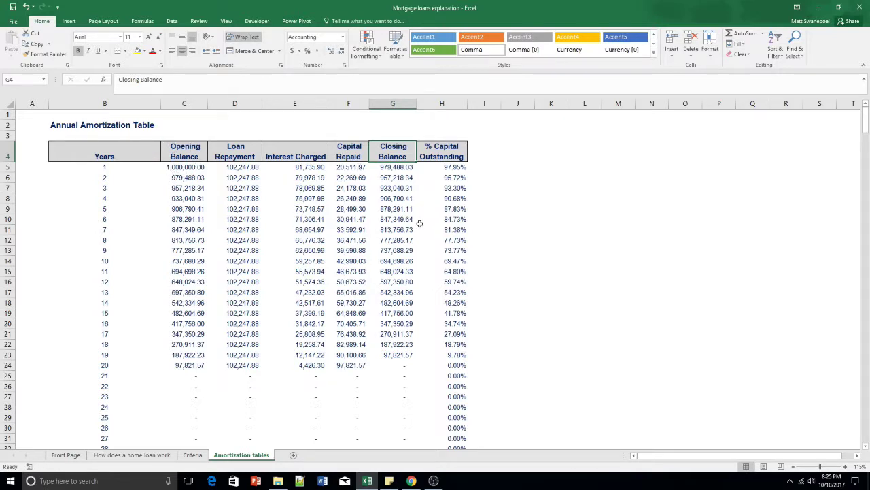
Step: Examine the year 1 row of the annual table, including its interest charged and capital repaid formulas
{"action": "left_click", "coordinate": [300, 170]}
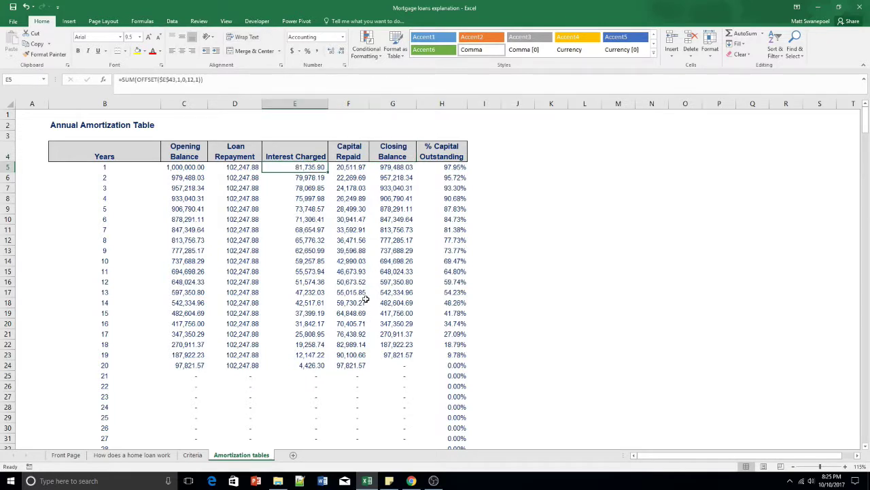
{"action": "left_click_drag", "start_coordinate": [173, 166], "coordinate": [443, 170]}
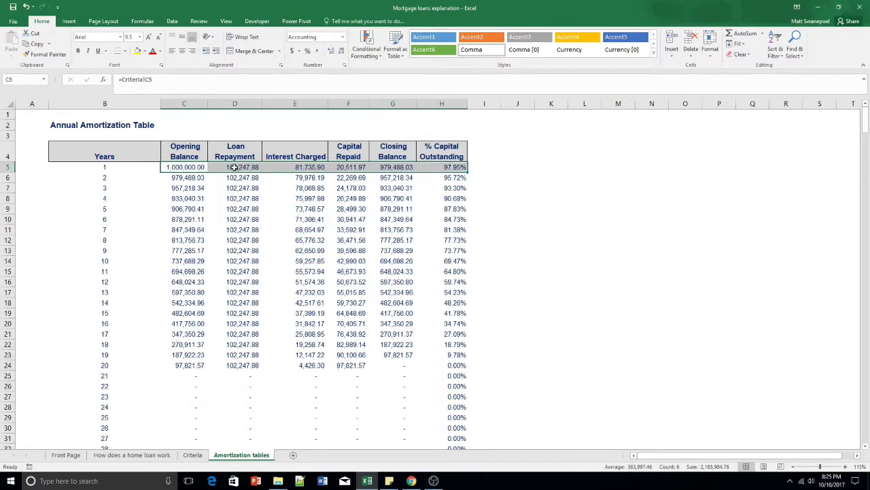
{"action": "left_click", "coordinate": [346, 182]}
{"action": "key", "text": "Up"}
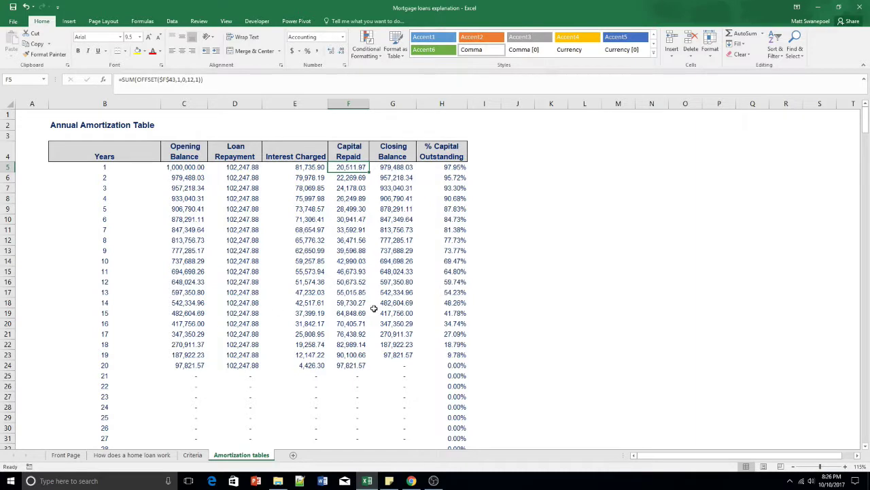
Step: Follow the opening balance formulas from year 1 to year 5 in the annual amortization table
{"action": "left_click", "coordinate": [187, 168]}
{"action": "key", "text": "Down"}
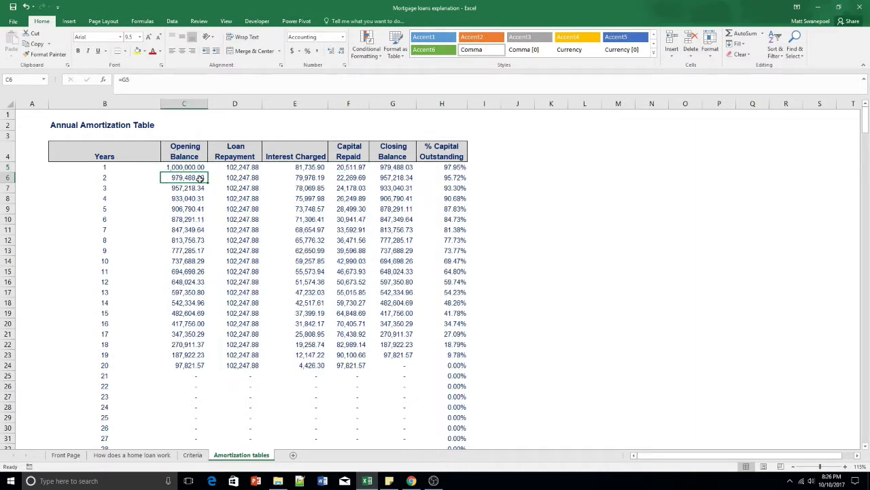
{"action": "key", "text": "Down"}
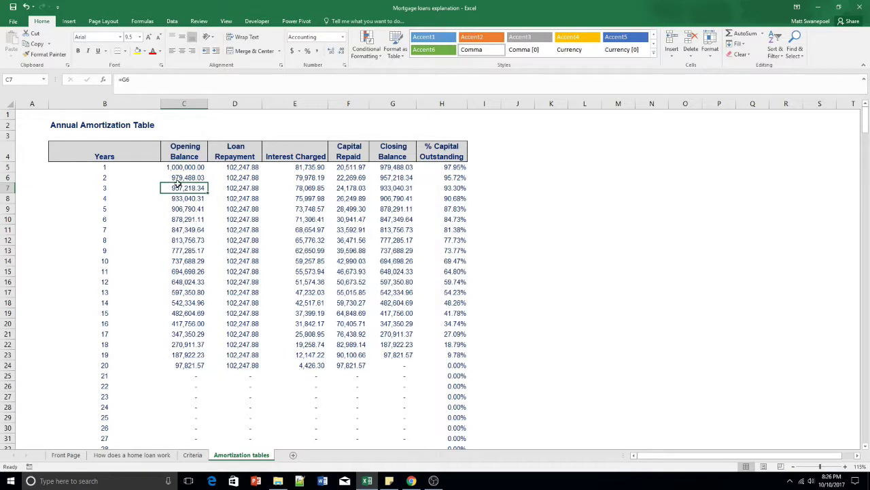
{"action": "key", "text": "Down"}
{"action": "key", "text": "Down"}
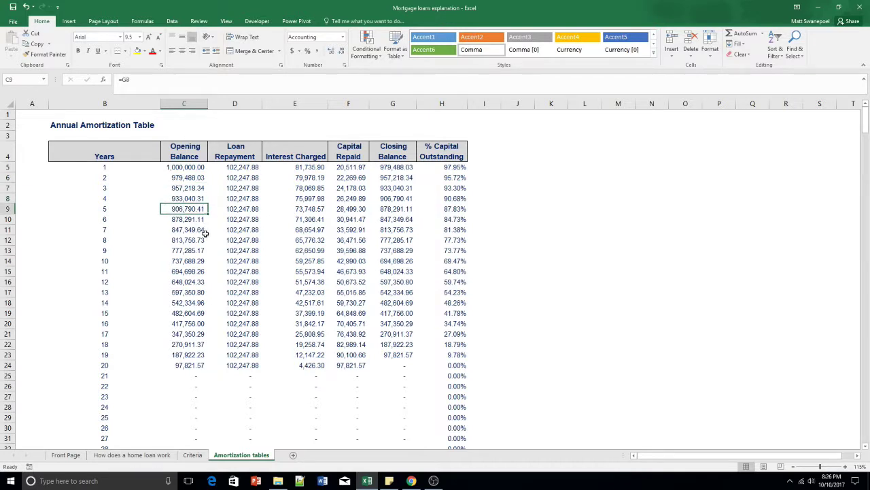
Step: Inspect the year 1 opening balance, interest charged and capital repaid cells and the closing balance formula that references them
{"action": "left_click_drag", "start_coordinate": [189, 170], "coordinate": [182, 207]}
{"action": "left_click", "coordinate": [189, 171]}
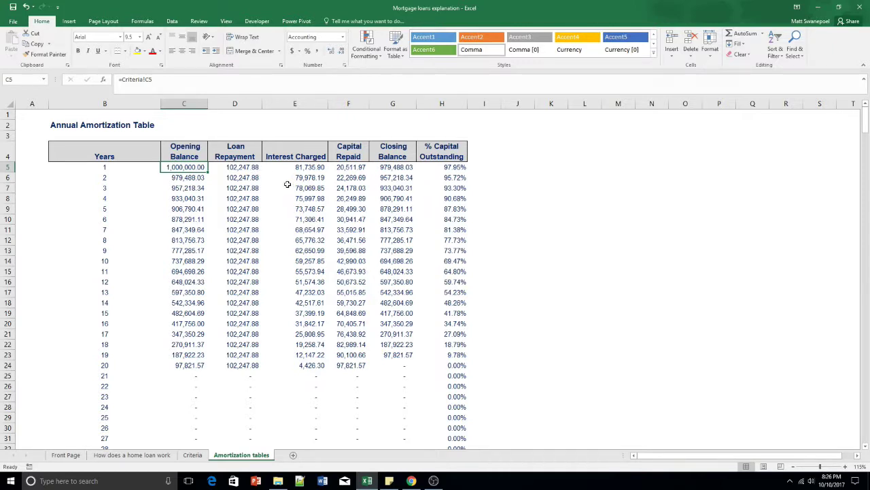
{"action": "left_click", "coordinate": [302, 169]}
{"action": "left_click", "coordinate": [352, 170]}
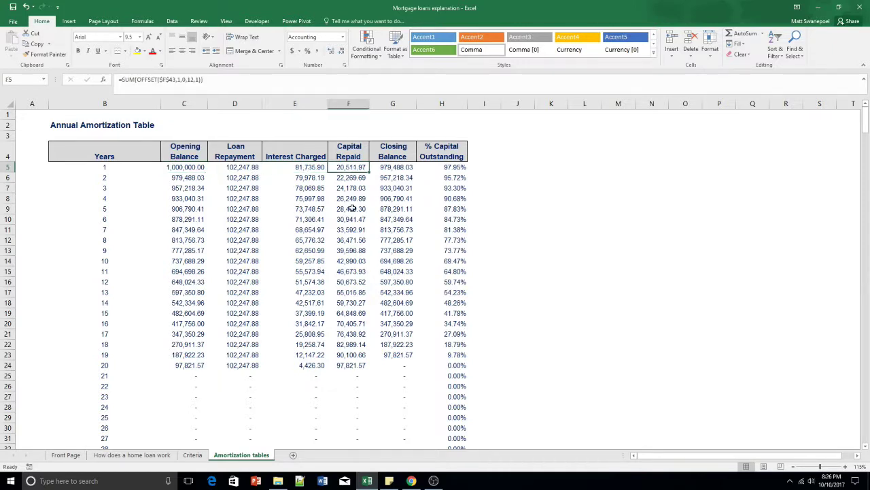
{"action": "left_click", "coordinate": [400, 169]}
{"action": "key", "text": "F2"}
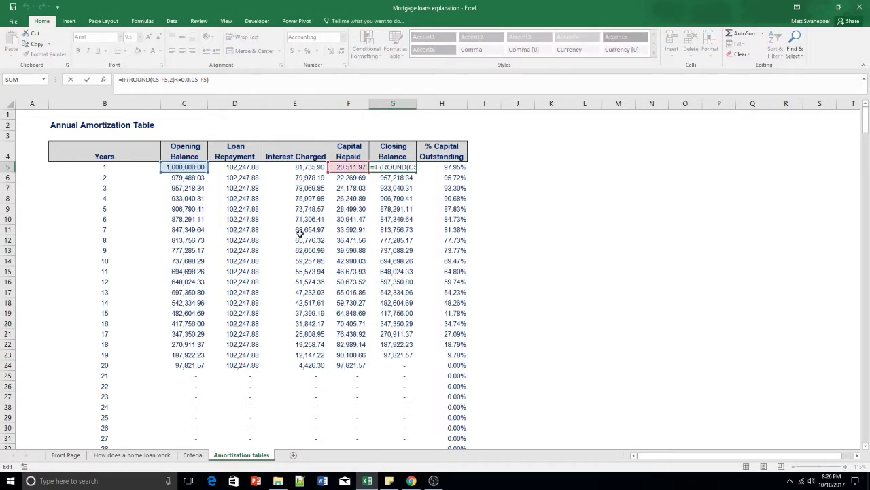
{"action": "key", "text": "Escape"}
{"action": "left_click", "coordinate": [398, 178]}
{"action": "left_click", "coordinate": [398, 168]}
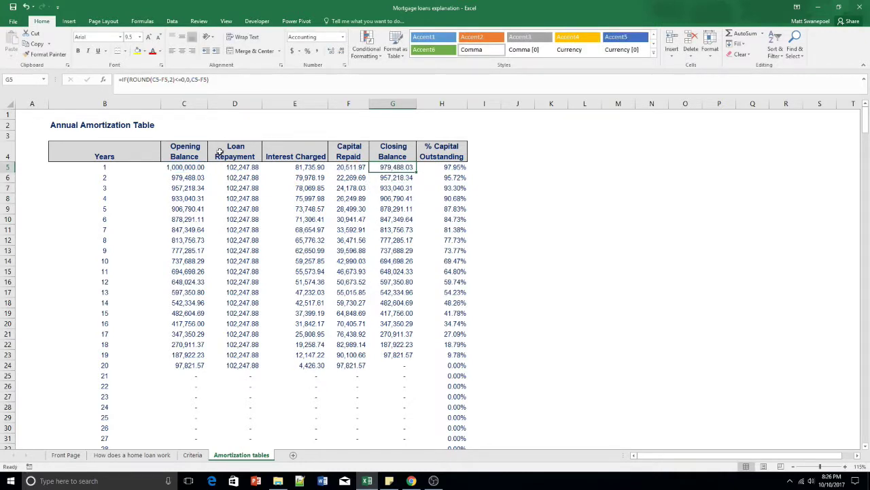
Step: Check the year 2 formulas for percentage of capital outstanding, closing balance, capital repaid, interest charged and loan repayment
{"action": "left_click", "coordinate": [306, 178]}
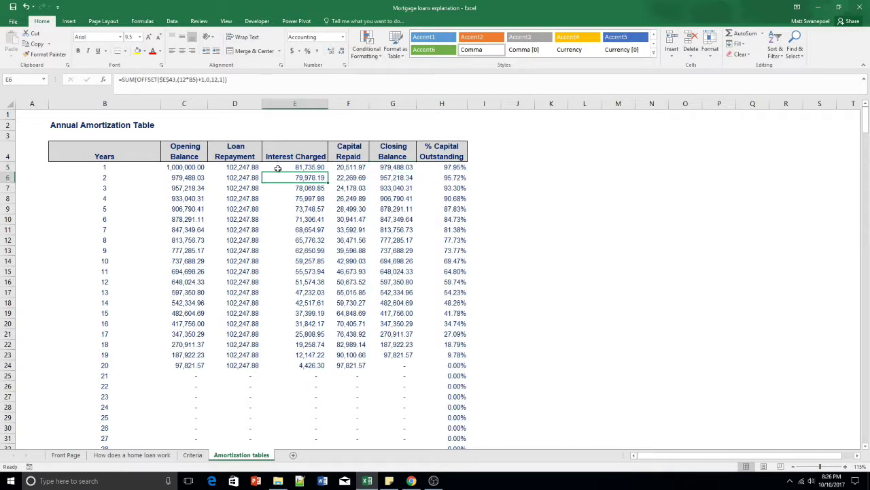
{"action": "left_click", "coordinate": [366, 211]}
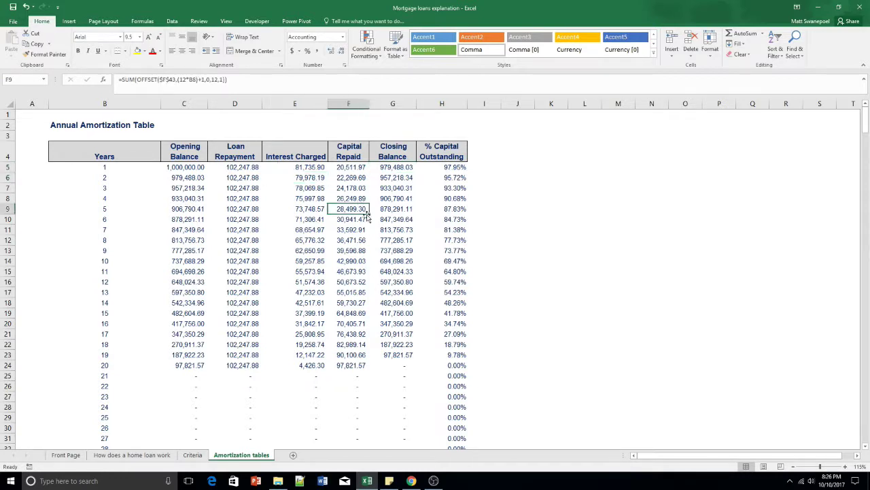
{"action": "left_click", "coordinate": [439, 179]}
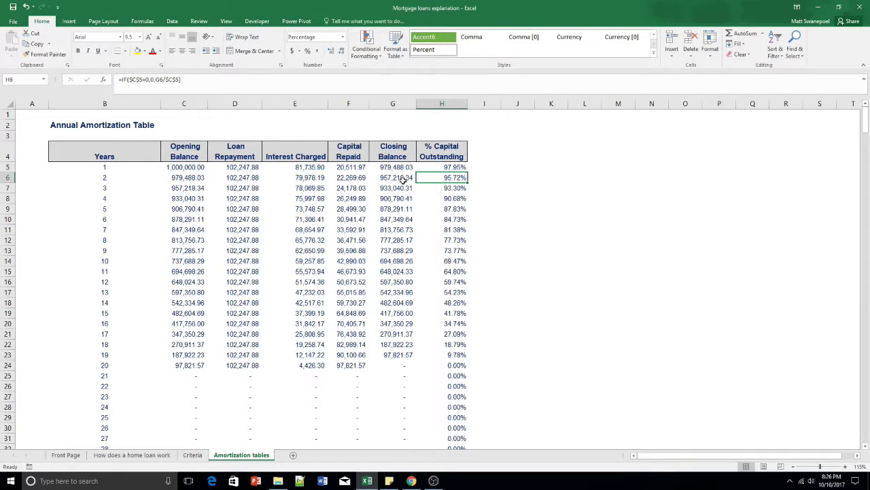
{"action": "left_click", "coordinate": [403, 179]}
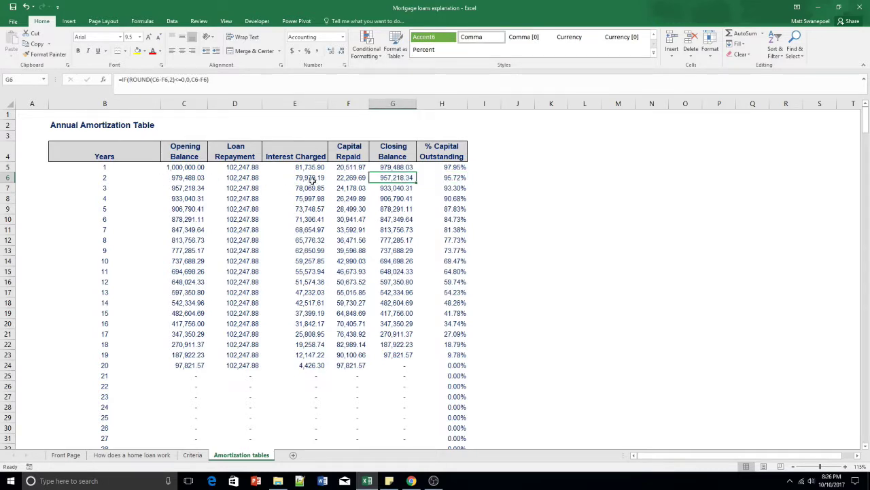
{"action": "left_click", "coordinate": [346, 178]}
{"action": "left_click", "coordinate": [285, 176]}
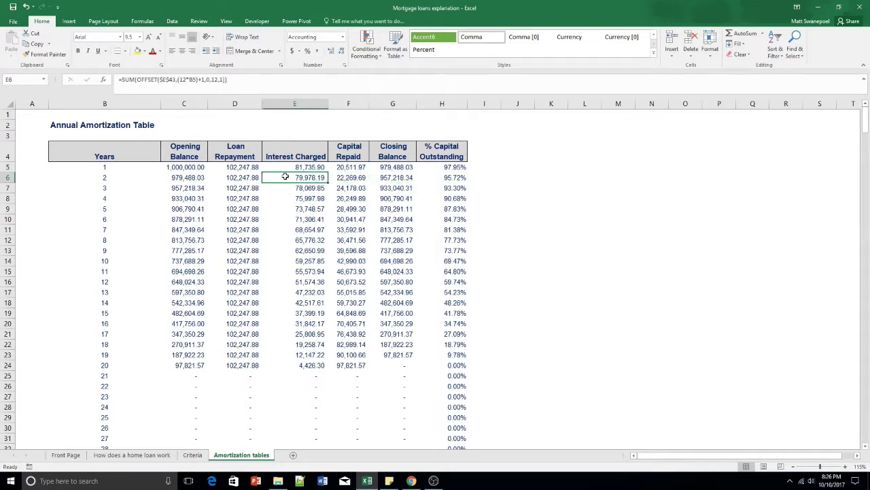
{"action": "left_click", "coordinate": [231, 178]}
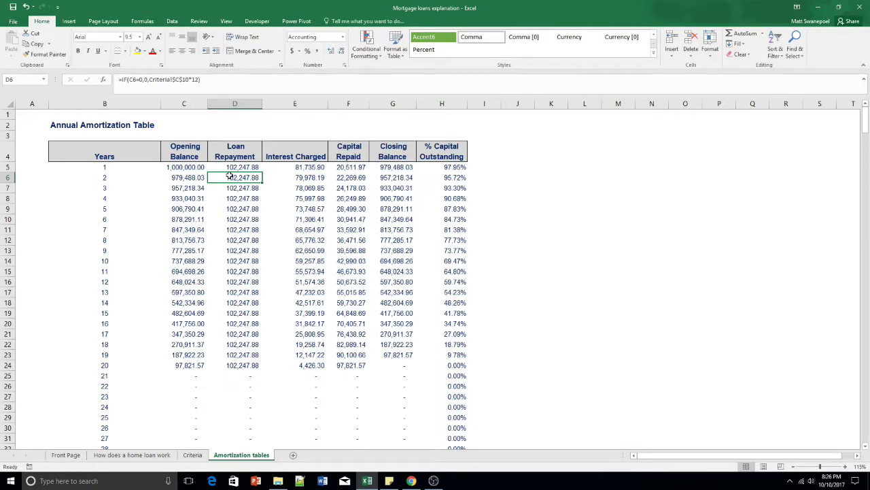
Step: Examine the cell references in the year 2 interest charged formula, leaving it unedited
{"action": "left_click", "coordinate": [299, 182]}
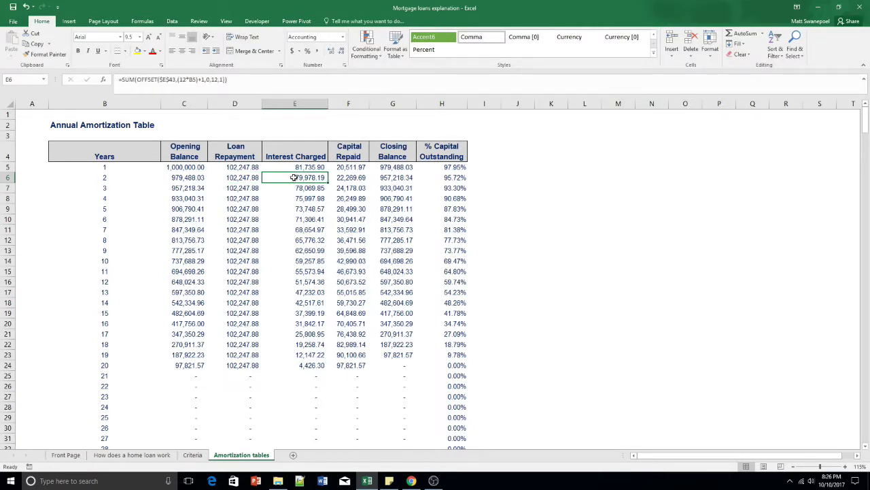
{"action": "key", "text": "F2"}
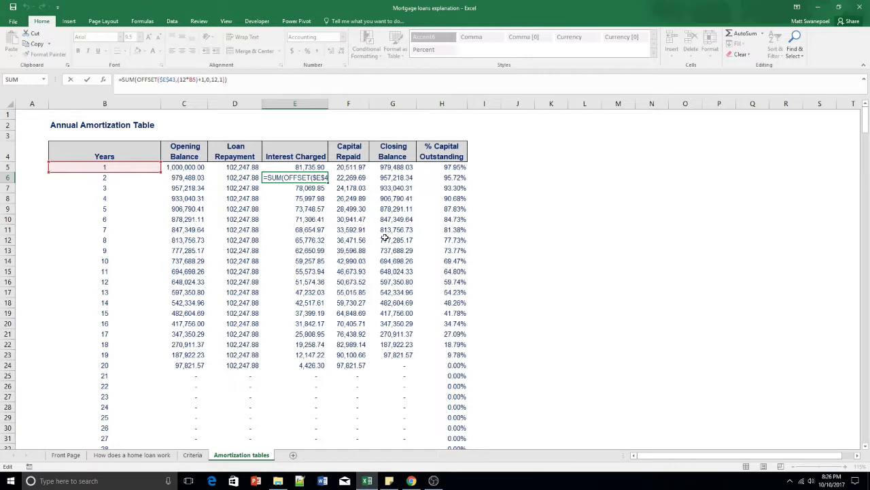
{"action": "left_click", "coordinate": [482, 236]}
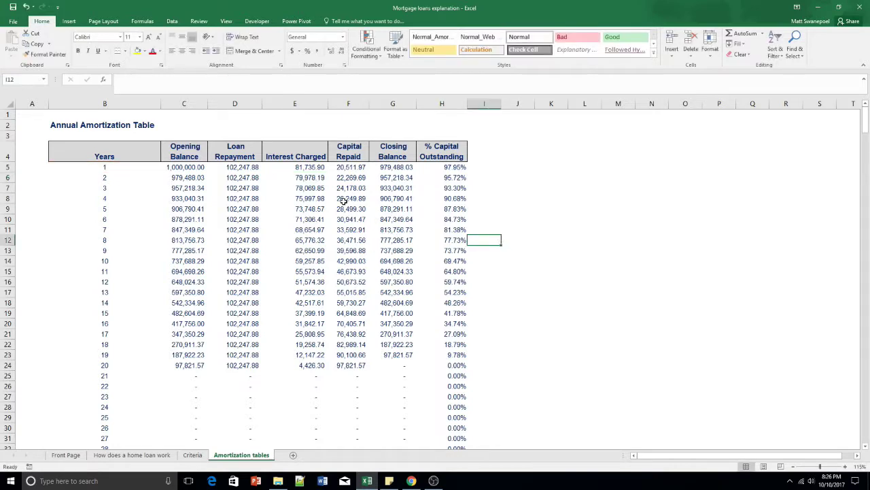
Step: Go to the Monthly Amortization Table heading below the annual table
{"action": "scroll", "coordinate": [344, 201], "scroll_direction": "down", "scroll_amount": 10}
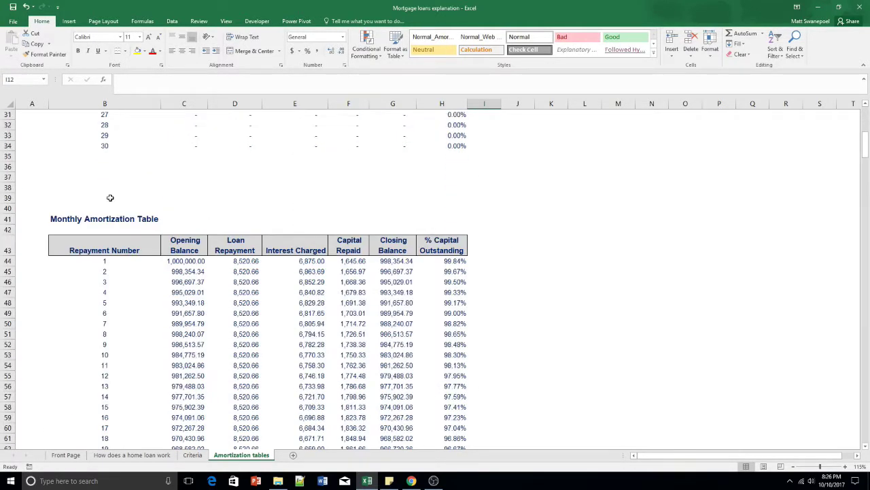
{"action": "left_click", "coordinate": [96, 217]}
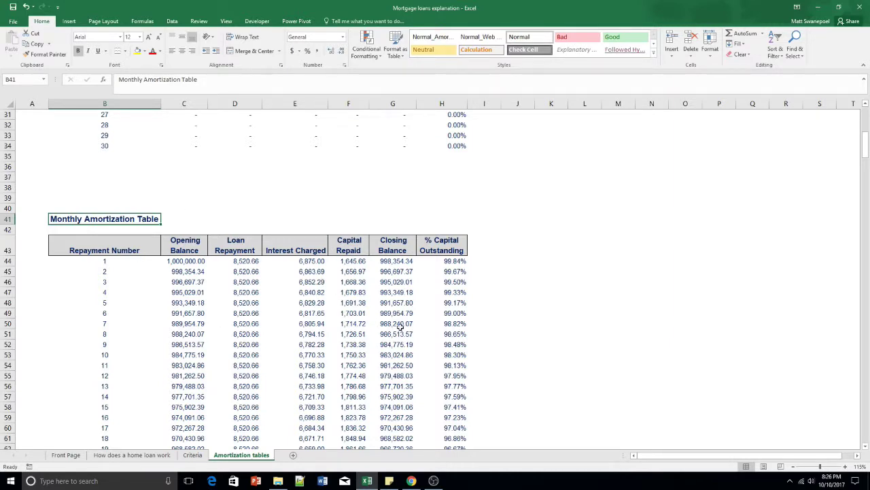
{"action": "left_click", "coordinate": [433, 481]}
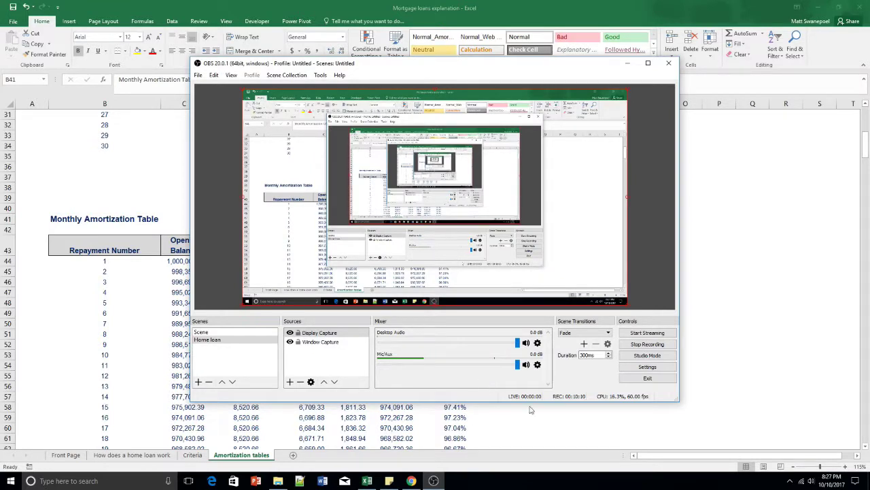
{"action": "key", "text": "alt+Tab"}
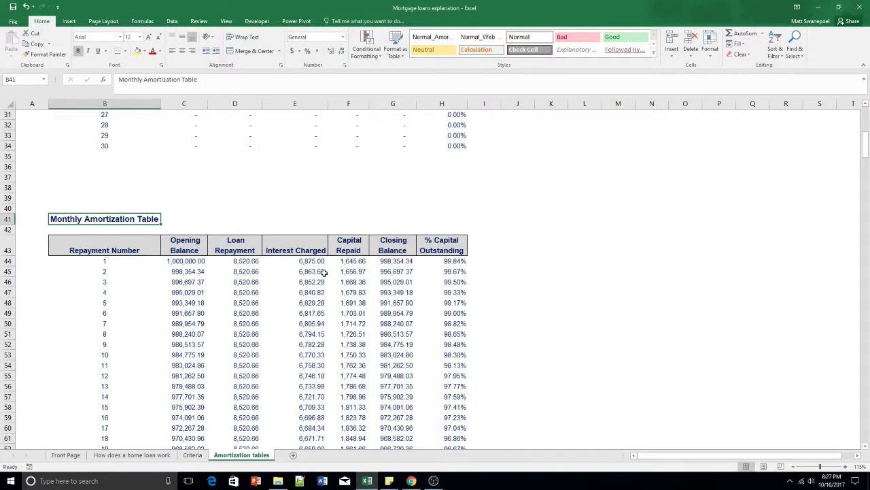
Step: Check the opening balance and repayment number cells of repayment 1 in the Monthly Amortization Table
{"action": "scroll", "coordinate": [313, 280], "scroll_direction": "down", "scroll_amount": 1}
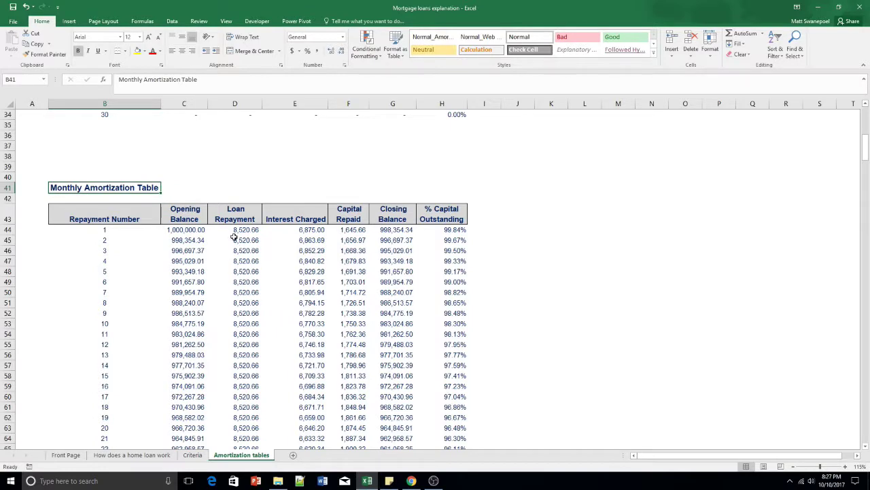
{"action": "left_click", "coordinate": [175, 230]}
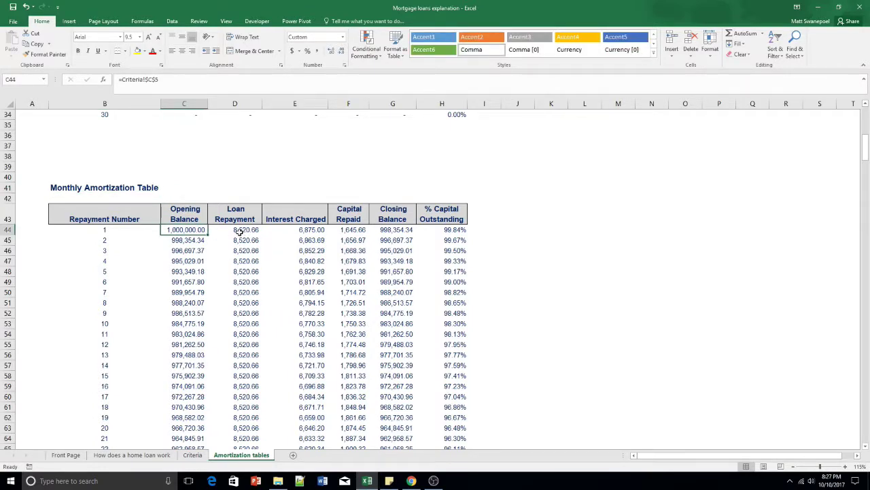
{"action": "left_click", "coordinate": [102, 231]}
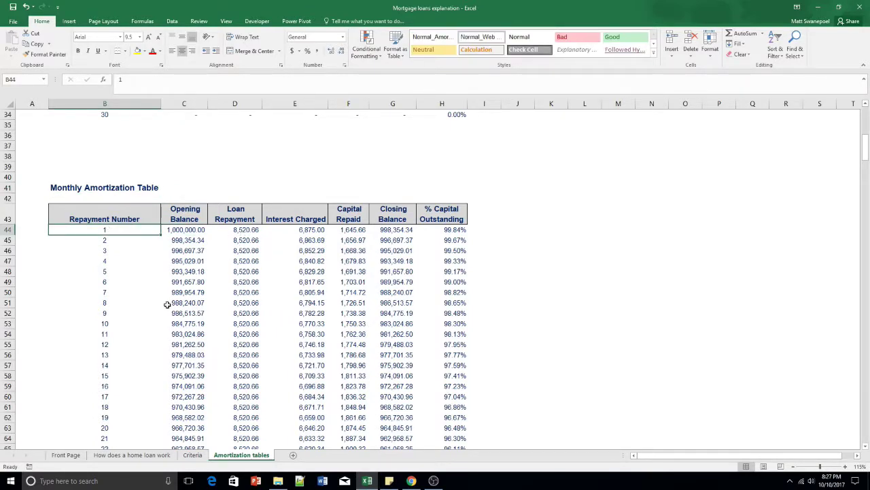
{"action": "left_click", "coordinate": [65, 188]}
Step: Look through the monthly repayments further down the table, highlight one full row there, and return to the start of the table
{"action": "scroll", "coordinate": [197, 328], "scroll_direction": "down", "scroll_amount": 8}
{"action": "scroll", "coordinate": [197, 327], "scroll_direction": "down", "scroll_amount": 9}
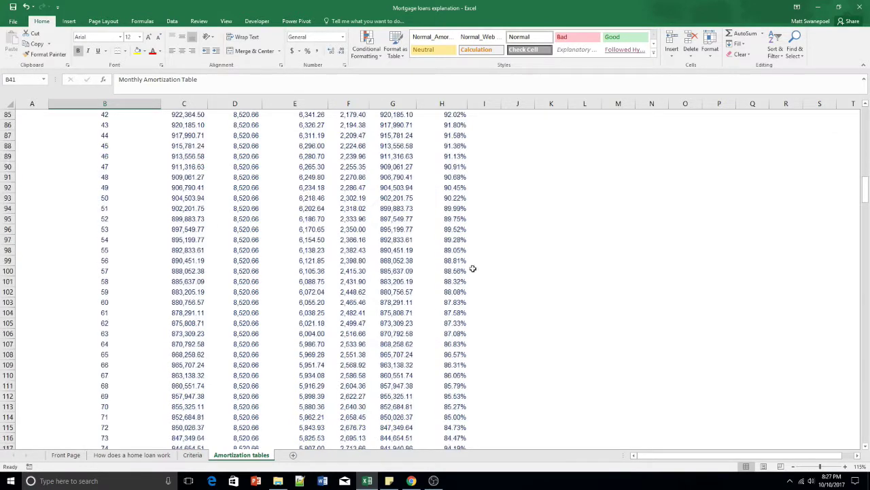
{"action": "left_click_drag", "start_coordinate": [865, 203], "coordinate": [865, 343]}
{"action": "left_click_drag", "start_coordinate": [104, 365], "coordinate": [453, 365]}
{"action": "left_click_drag", "start_coordinate": [865, 335], "coordinate": [865, 145]}
Step: Inspect the loan repayment and interest charged formulas for repayment 1 in the monthly table
{"action": "left_click", "coordinate": [285, 282]}
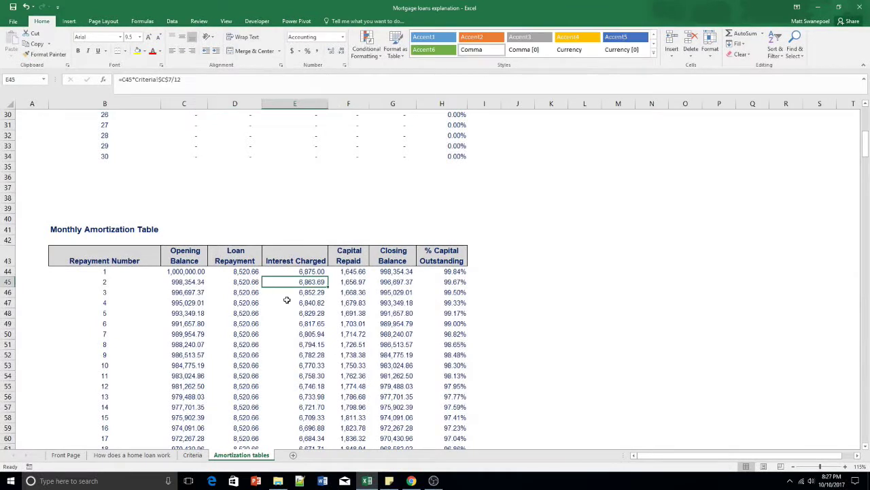
{"action": "left_click", "coordinate": [252, 273]}
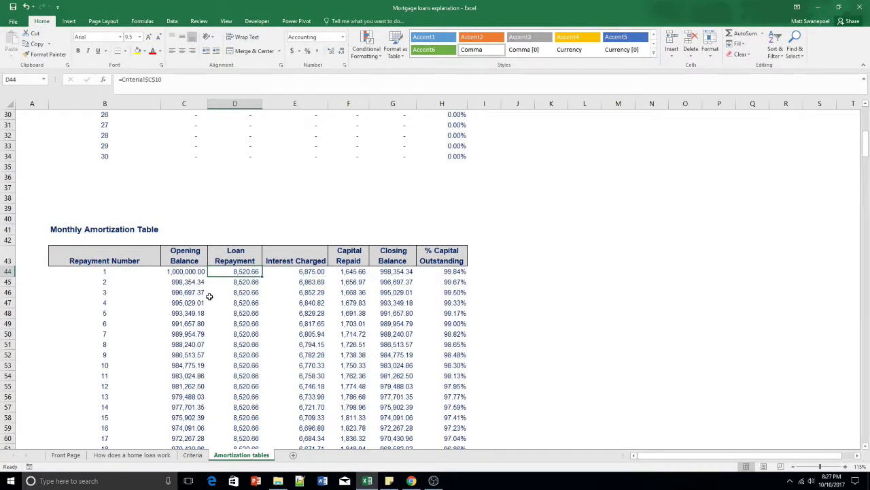
{"action": "left_click", "coordinate": [302, 269]}
{"action": "key", "text": "F2"}
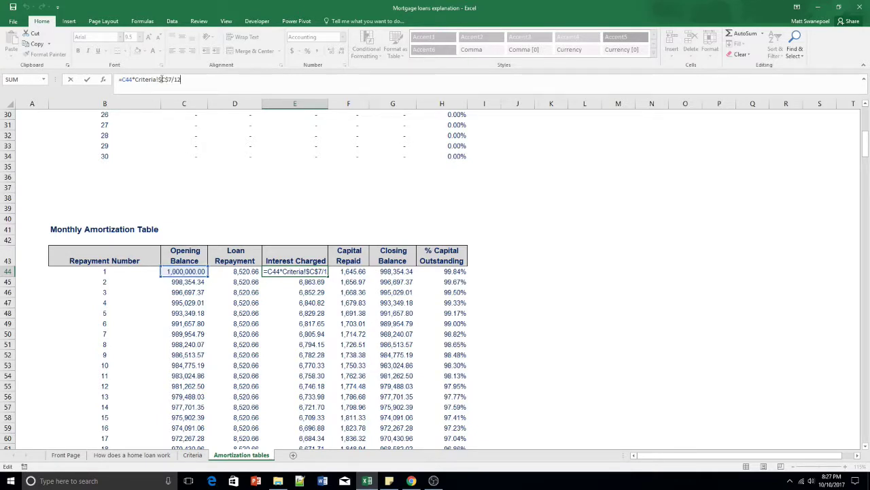
{"action": "key", "text": "Escape"}
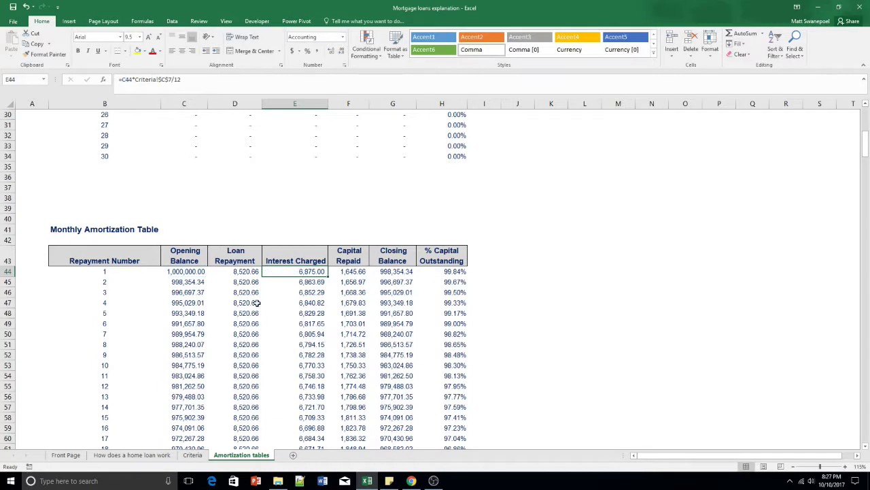
Step: Check the interest rate on the Criteria sheet and review how repayment 1's interest charged formula divides it by 12
{"action": "left_click", "coordinate": [193, 455]}
{"action": "left_click", "coordinate": [298, 190]}
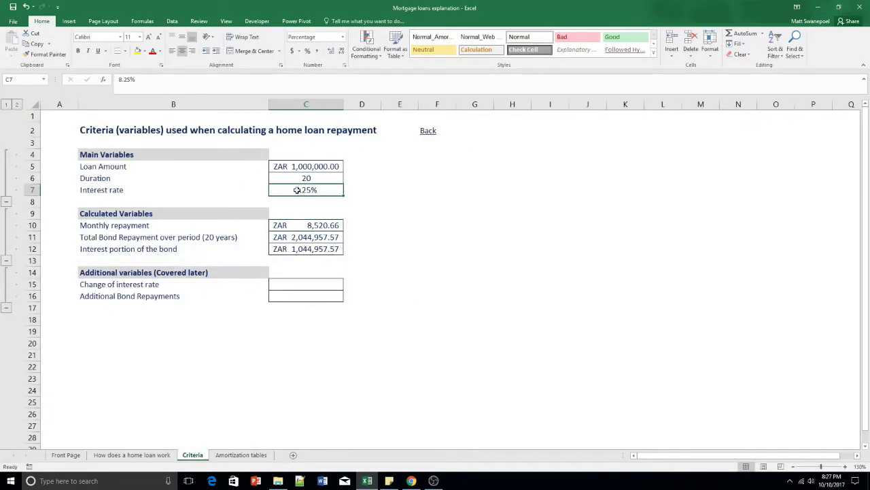
{"action": "left_click", "coordinate": [239, 455]}
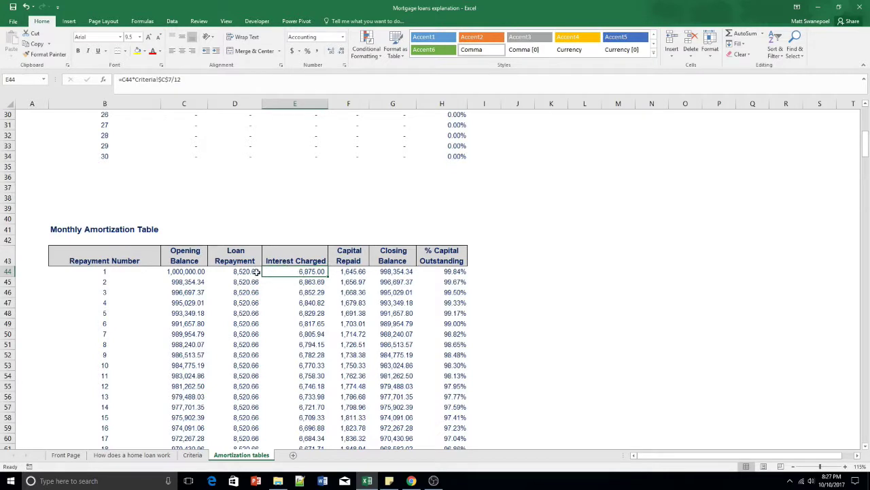
{"action": "left_click", "coordinate": [182, 80]}
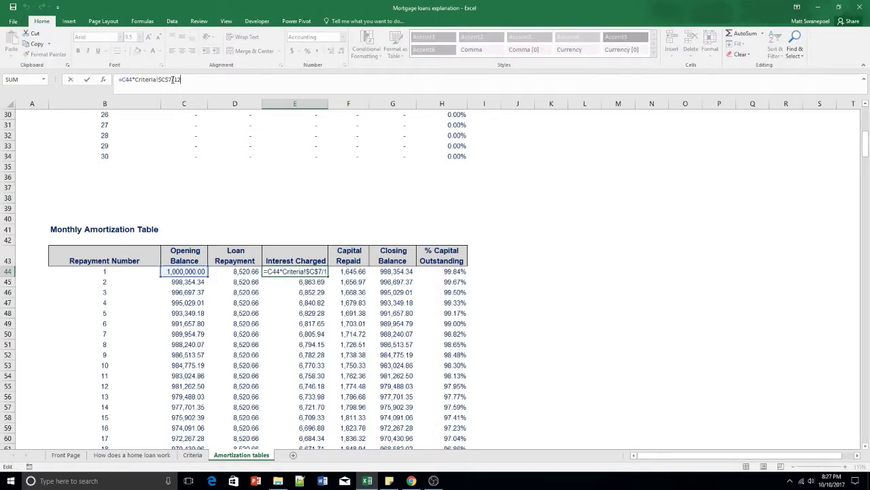
{"action": "left_click", "coordinate": [224, 96]}
{"action": "key", "text": "ctrl+Return"}
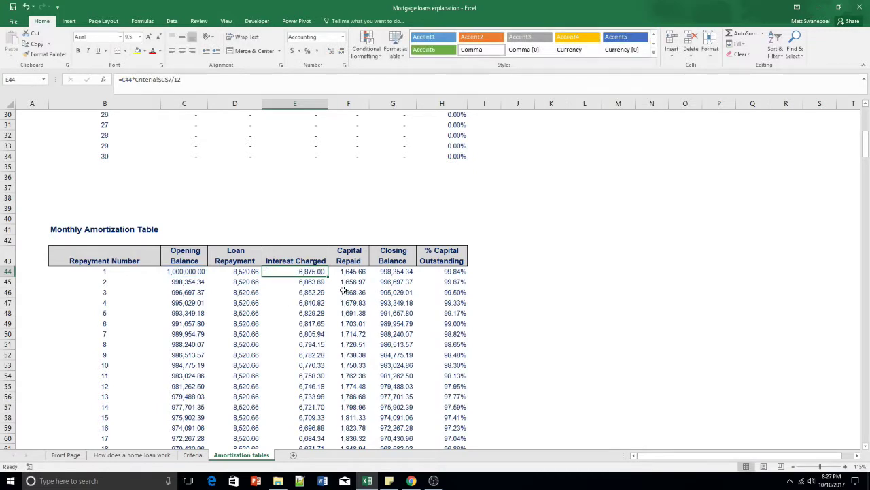
Step: Inspect the capital repaid and closing balance formulas of repayment 1, and highlight that row from opening balance to percentage outstanding
{"action": "left_click", "coordinate": [349, 273]}
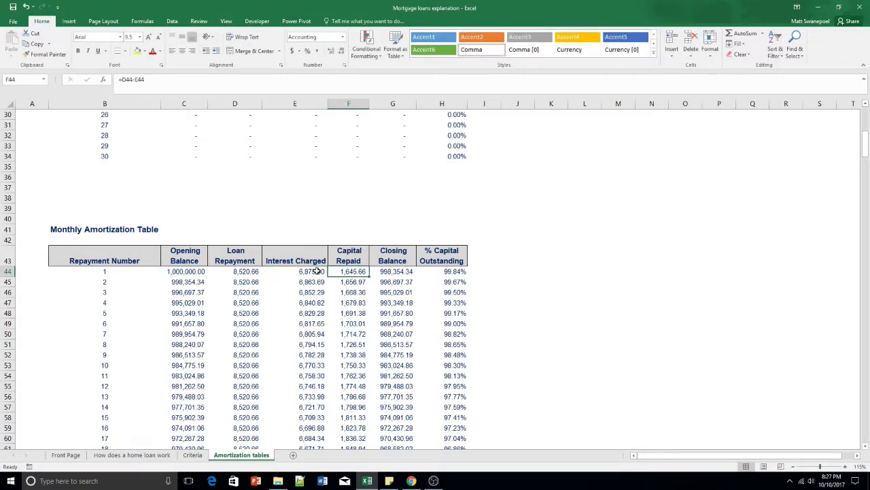
{"action": "key", "text": "F2"}
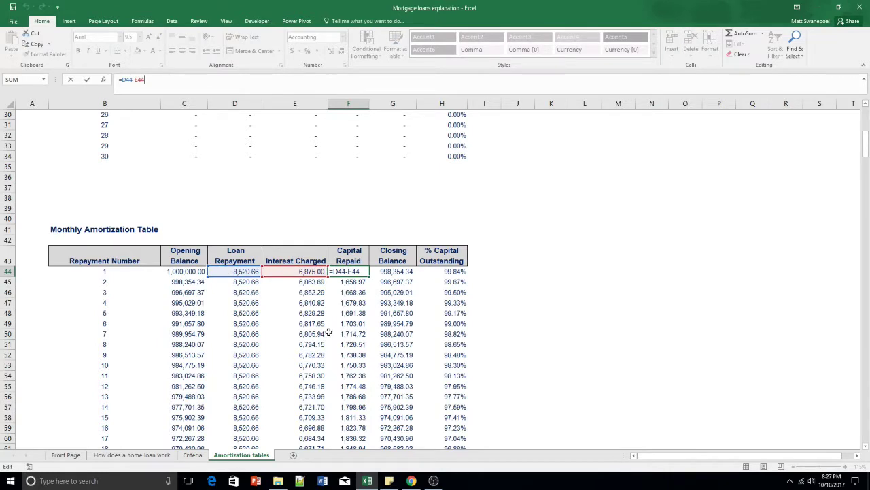
{"action": "key", "text": "Escape"}
{"action": "key", "text": "Right"}
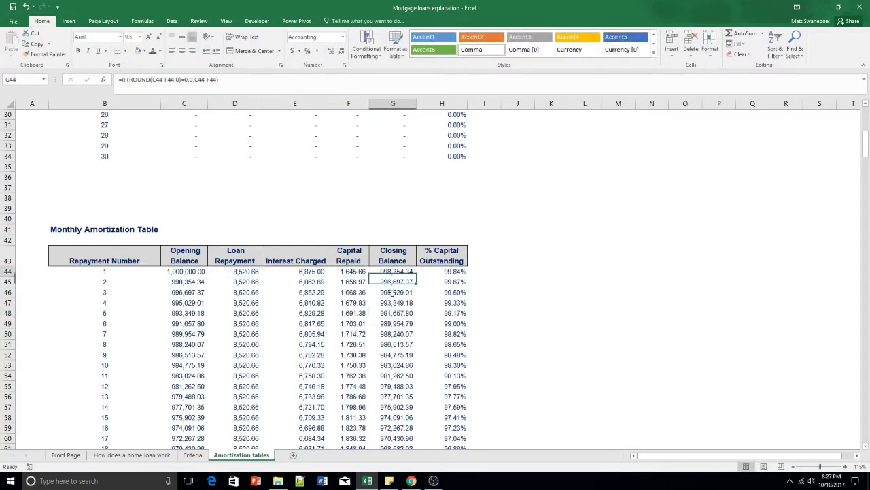
{"action": "key", "text": "F2"}
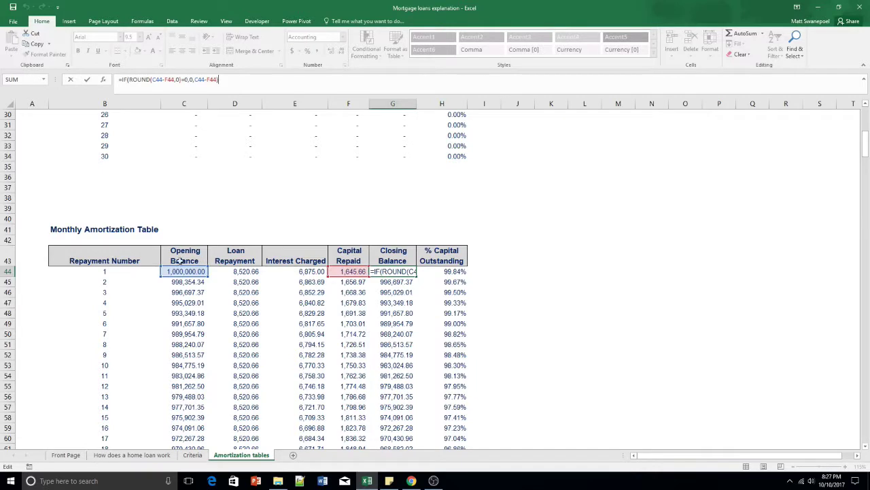
{"action": "left_click", "coordinate": [400, 311]}
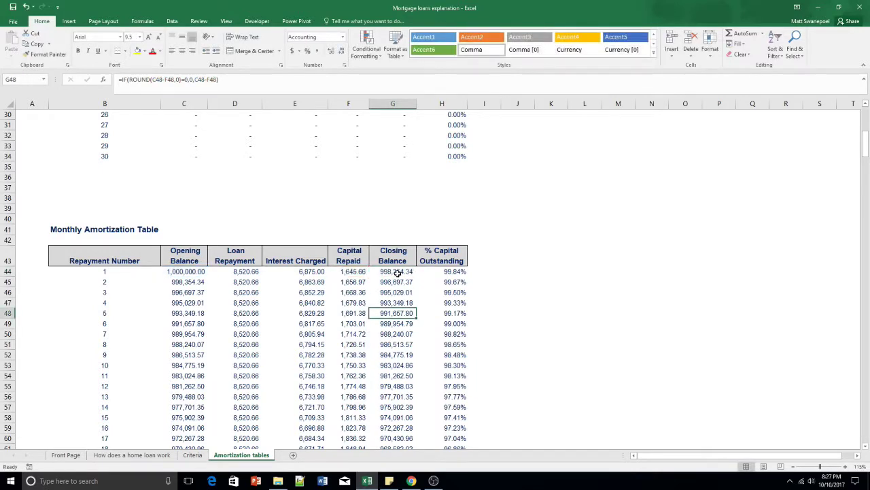
{"action": "left_click_drag", "start_coordinate": [186, 274], "coordinate": [445, 272]}
{"action": "left_click", "coordinate": [431, 480]}
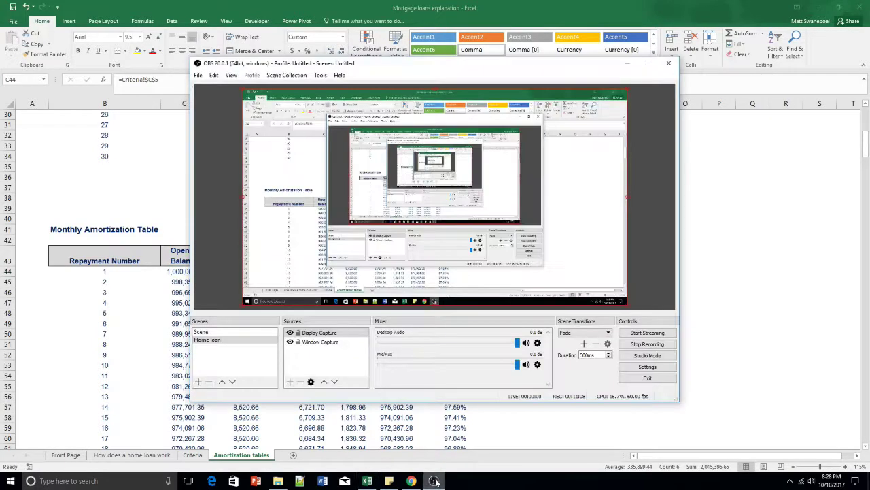
{"action": "left_click", "coordinate": [655, 345]}
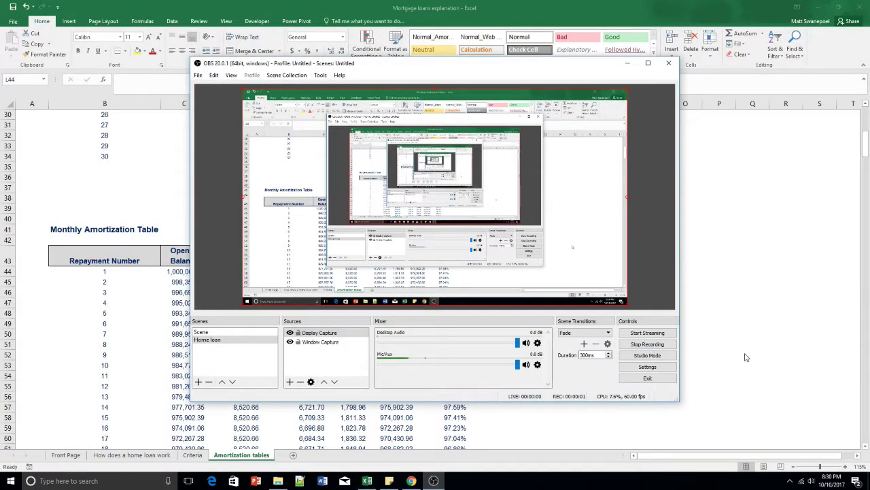
{"action": "key", "text": "alt+Tab"}
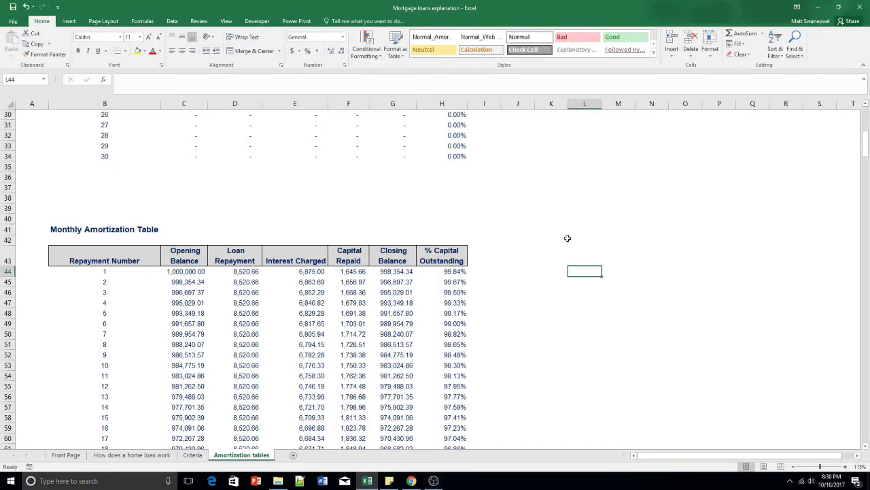
Step: Compare the interest charged and capital repaid amounts across the first monthly repayments, and check repayment 4's loan repayment formula
{"action": "scroll", "coordinate": [542, 318], "scroll_direction": "down", "scroll_amount": 3}
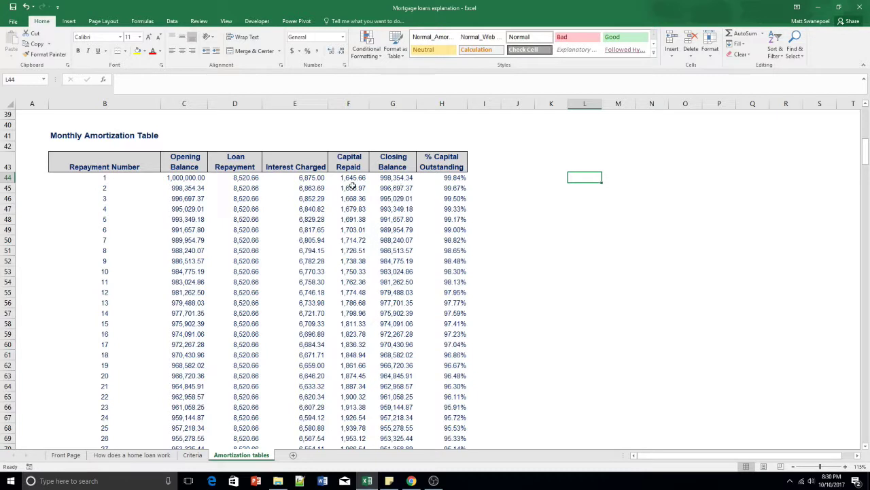
{"action": "left_click", "coordinate": [306, 179]}
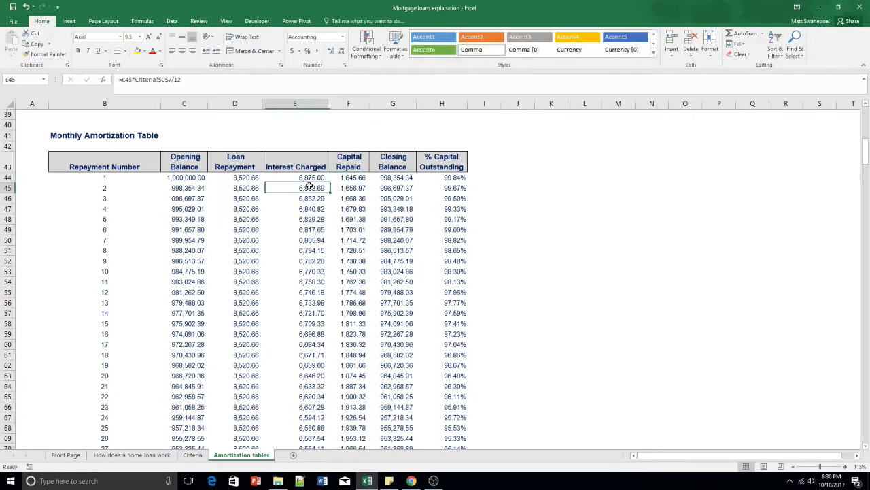
{"action": "left_click", "coordinate": [304, 188]}
{"action": "left_click", "coordinate": [304, 209]}
{"action": "left_click", "coordinate": [357, 207]}
{"action": "left_click", "coordinate": [299, 230]}
{"action": "left_click", "coordinate": [315, 292]}
{"action": "left_click", "coordinate": [359, 241]}
{"action": "left_click", "coordinate": [348, 281]}
{"action": "left_click", "coordinate": [299, 282]}
{"action": "left_click", "coordinate": [235, 209]}
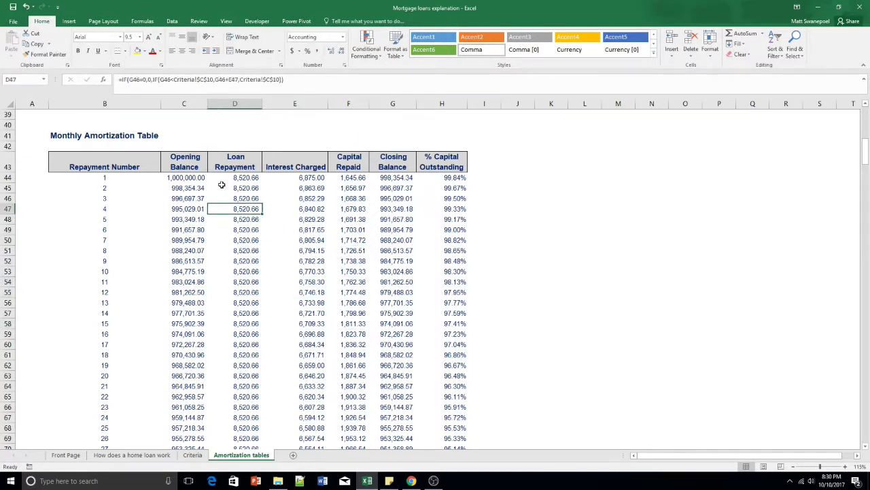
Step: Trace how repayment 1's opening balance and capital repaid lead into repayment 2's opening balance, interest, capital repaid and closing balance
{"action": "left_click", "coordinate": [184, 179]}
{"action": "left_click", "coordinate": [352, 178]}
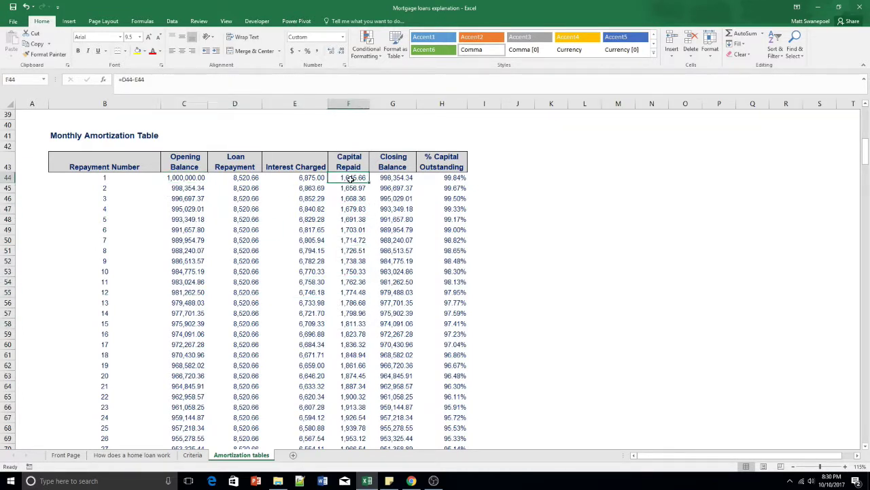
{"action": "left_click", "coordinate": [194, 177]}
{"action": "left_click", "coordinate": [180, 187]}
{"action": "left_click", "coordinate": [372, 187]}
{"action": "left_click", "coordinate": [296, 190]}
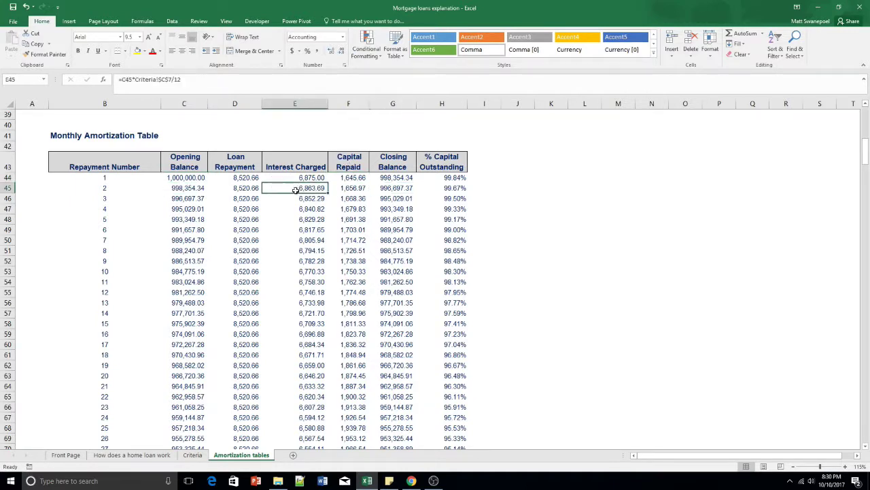
{"action": "left_click", "coordinate": [347, 189]}
{"action": "left_click", "coordinate": [395, 189]}
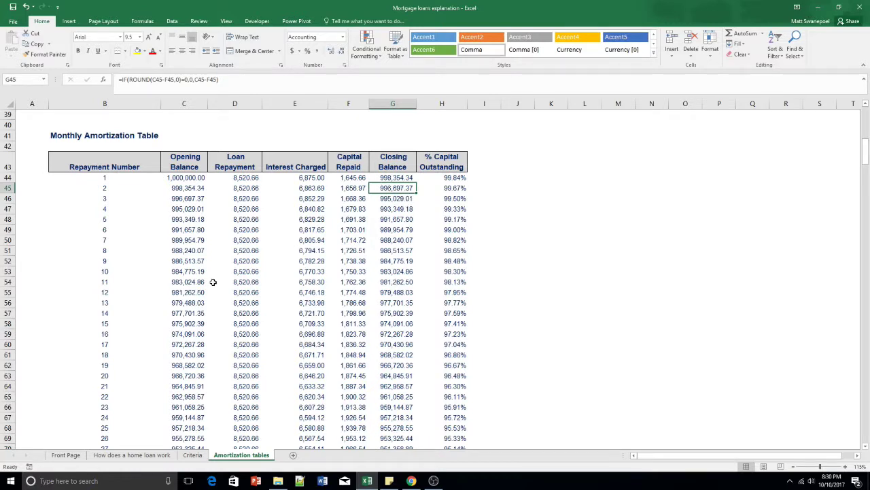
Step: Follow the monthly table from repayment 1's opening balance down to repayment 240 and highlight that row
{"action": "scroll", "coordinate": [340, 306], "scroll_direction": "down", "scroll_amount": 12}
{"action": "scroll", "coordinate": [353, 307], "scroll_direction": "up", "scroll_amount": 18}
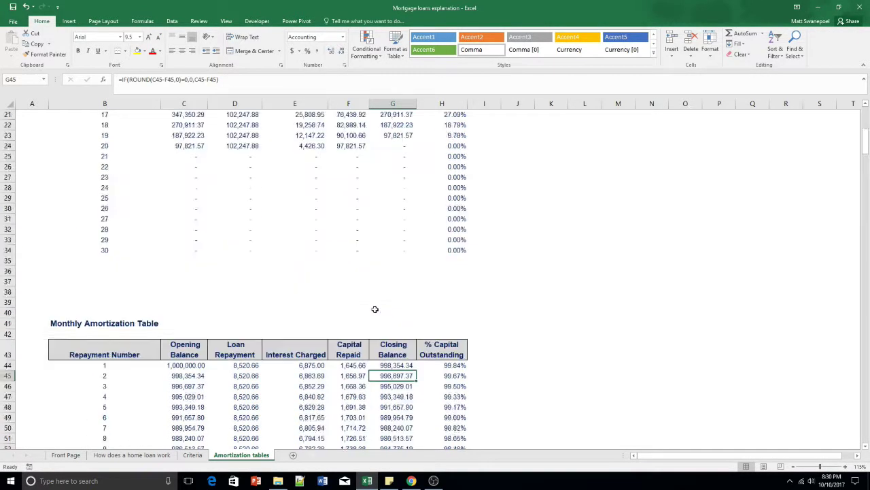
{"action": "scroll", "coordinate": [375, 309], "scroll_direction": "up", "scroll_amount": 7}
{"action": "left_click_drag", "start_coordinate": [865, 117], "coordinate": [865, 143]}
{"action": "scroll", "coordinate": [340, 271], "scroll_direction": "down", "scroll_amount": 4}
{"action": "scroll", "coordinate": [220, 168], "scroll_direction": "up", "scroll_amount": 2}
{"action": "left_click", "coordinate": [178, 136]}
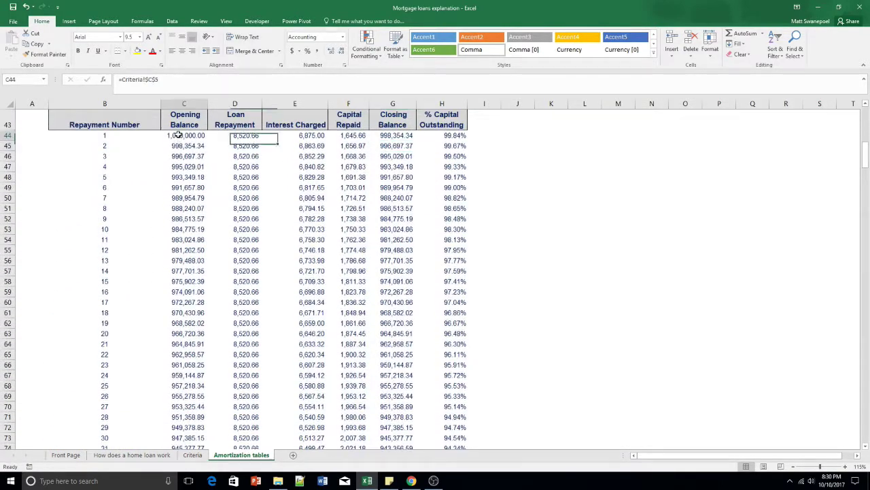
{"action": "scroll", "coordinate": [224, 197], "scroll_direction": "down", "scroll_amount": 8}
{"action": "left_click_drag", "start_coordinate": [866, 171], "coordinate": [866, 340]}
{"action": "left_click", "coordinate": [183, 270]}
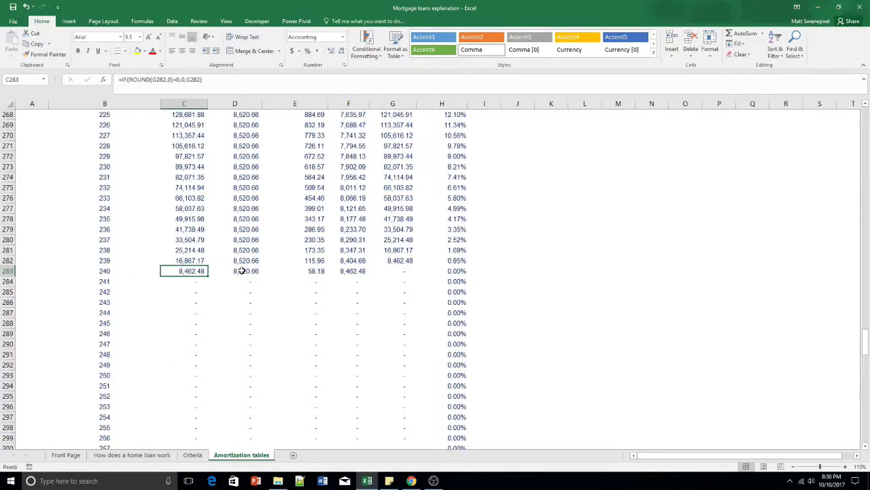
{"action": "left_click_drag", "start_coordinate": [105, 271], "coordinate": [449, 271]}
{"action": "left_click", "coordinate": [574, 280]}
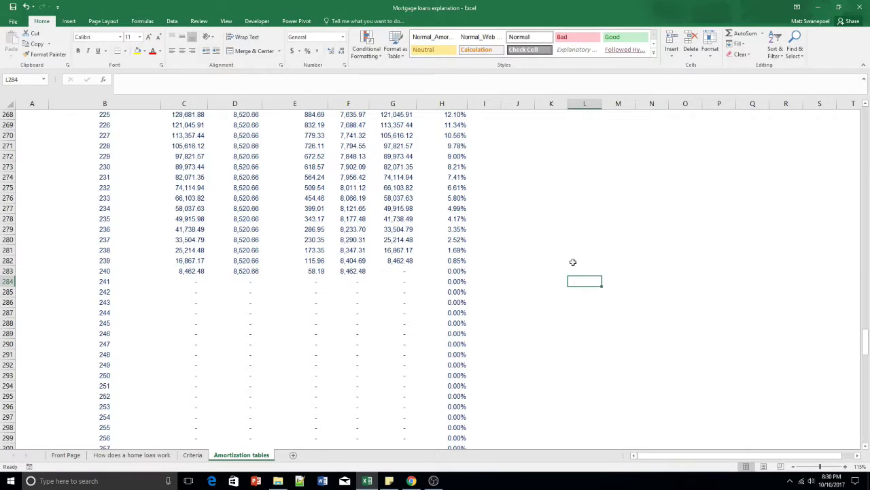
{"action": "left_click", "coordinate": [753, 261]}
Step: Return to the Annual Amortization Table and inspect the interest charged formula for year 1
{"action": "left_click_drag", "start_coordinate": [865, 344], "coordinate": [865, 125]}
{"action": "left_click", "coordinate": [530, 228]}
{"action": "left_click", "coordinate": [247, 170]}
{"action": "left_click", "coordinate": [301, 171]}
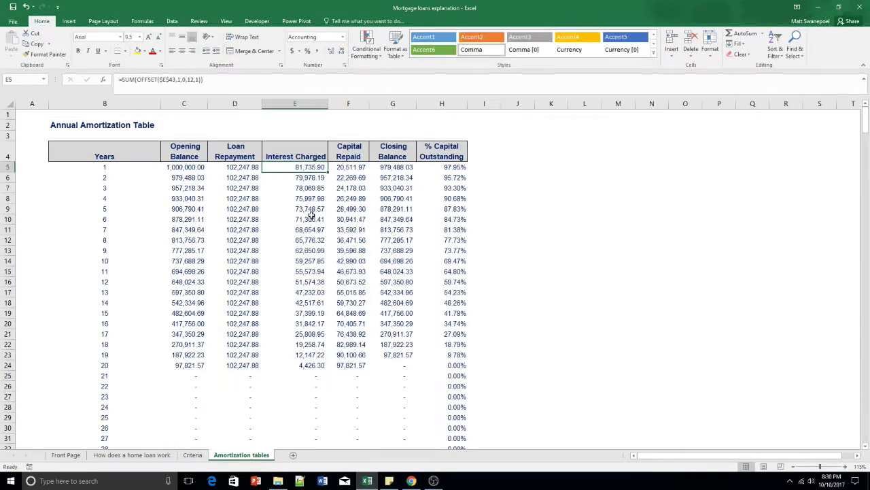
{"action": "left_click", "coordinate": [51, 122]}
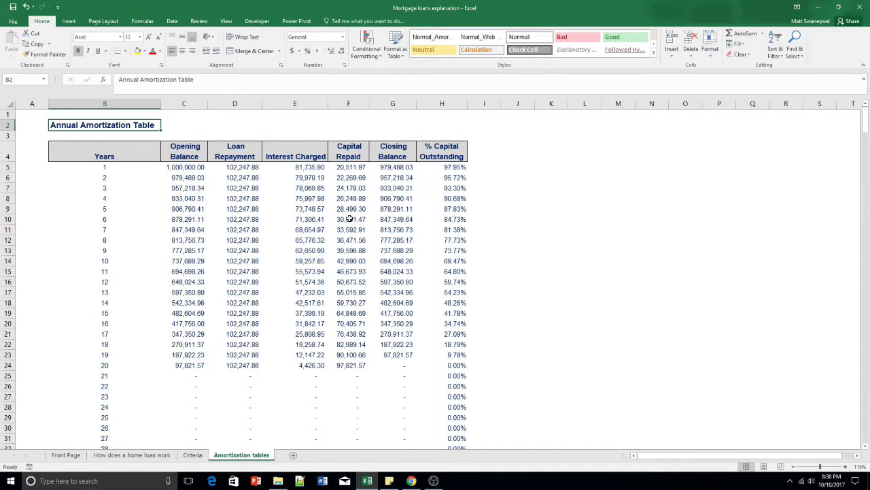
{"action": "left_click", "coordinate": [308, 178]}
{"action": "left_click", "coordinate": [325, 167]}
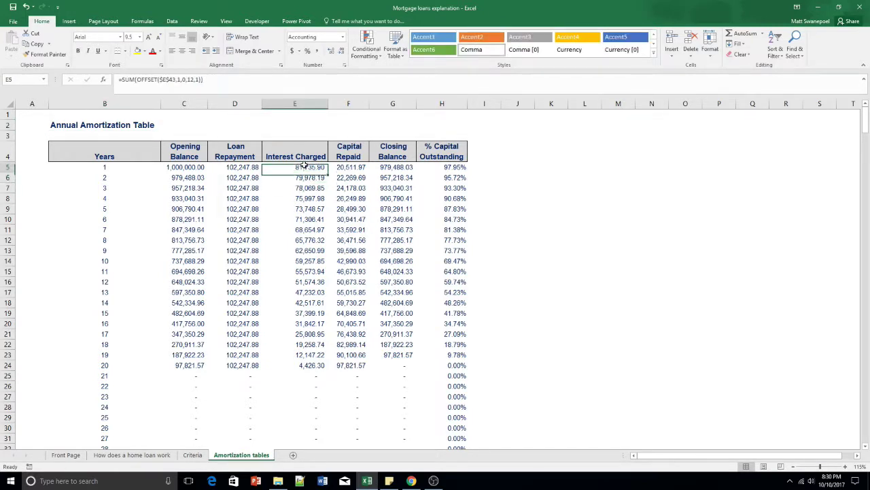
Step: Open year 1's interest charged formula and trace the OFFSET reference to the Interest Charged header of the monthly table
{"action": "left_click", "coordinate": [243, 84]}
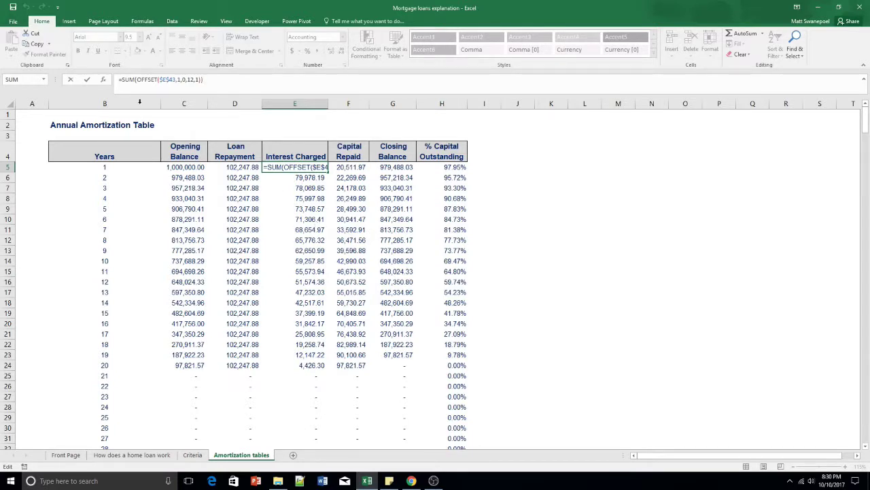
{"action": "left_click", "coordinate": [126, 81]}
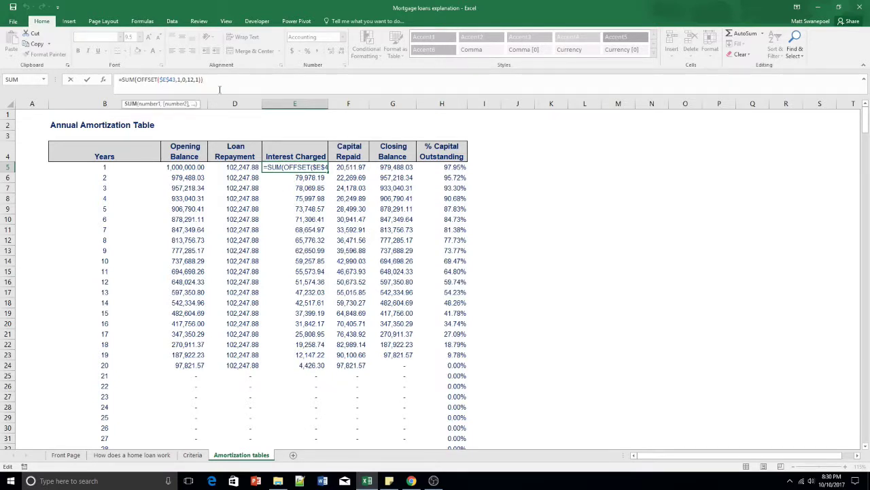
{"action": "left_click", "coordinate": [147, 79]}
{"action": "double_click", "coordinate": [165, 80]}
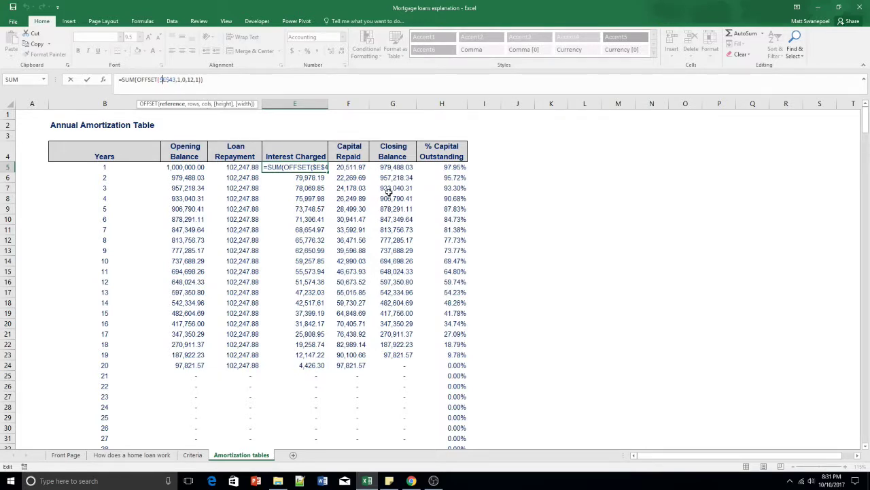
{"action": "left_click_drag", "start_coordinate": [866, 124], "coordinate": [867, 144]}
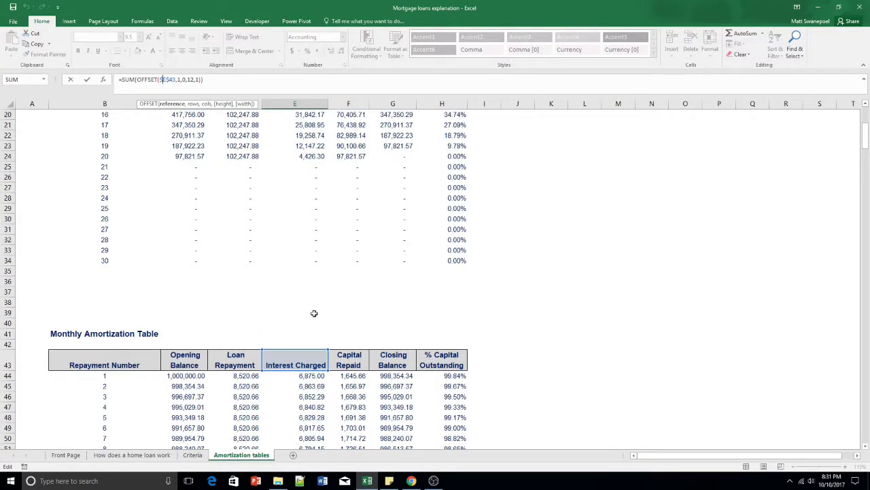
{"action": "left_click_drag", "start_coordinate": [867, 147], "coordinate": [867, 124]}
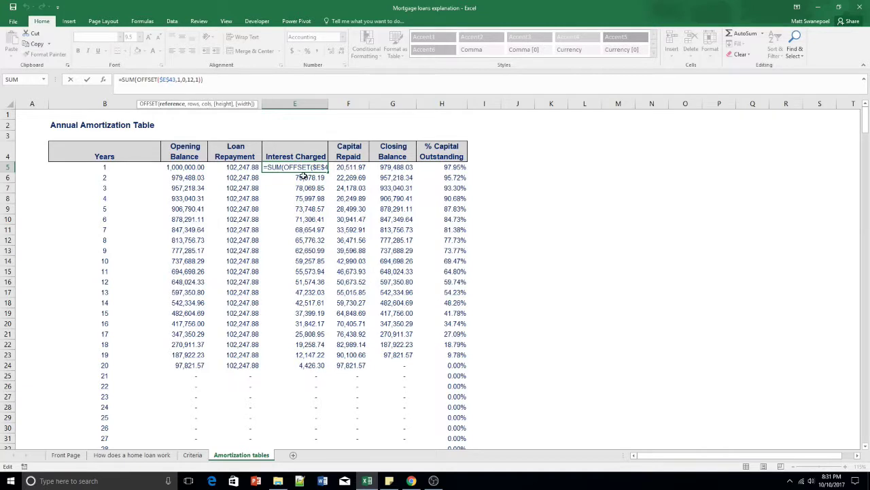
Step: Examine the rows, columns and height arguments of OFFSET in year 1's interest charged formula
{"action": "left_click", "coordinate": [178, 80]}
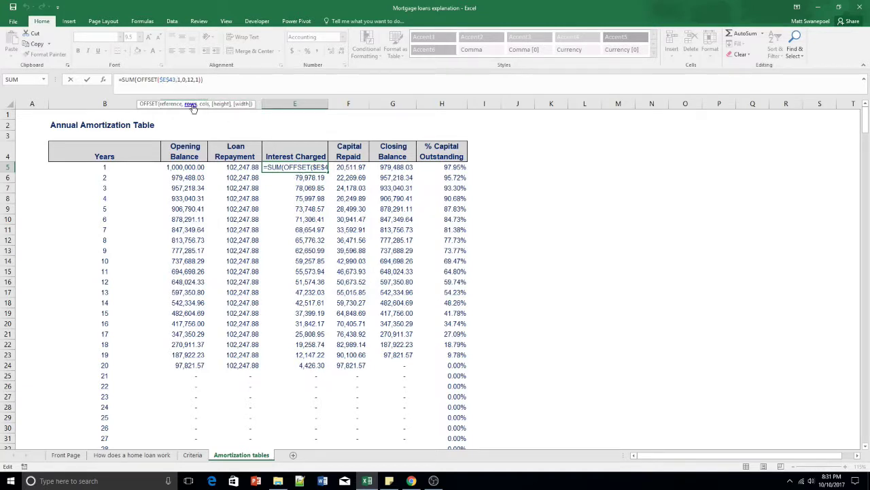
{"action": "left_click", "coordinate": [184, 80]}
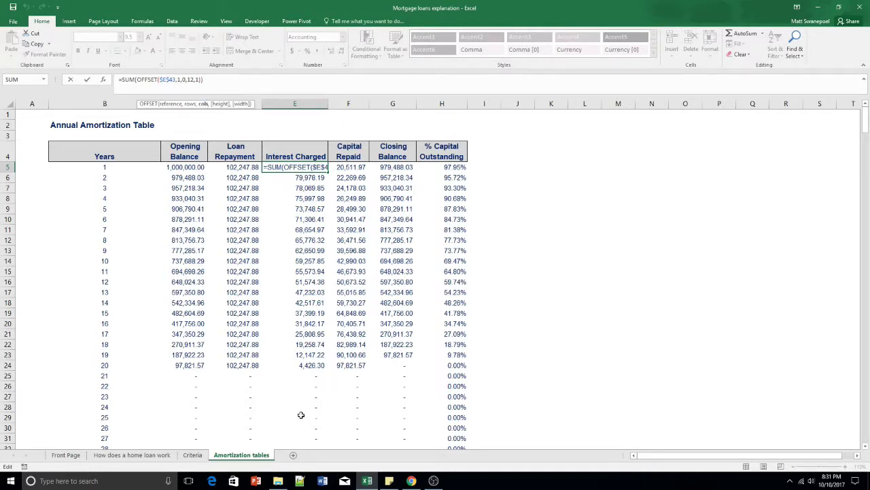
{"action": "left_click", "coordinate": [191, 80]}
Step: Select the monthly interest charged for repayments 1 to 12 and compare their sum with year 1's annual interest charged
{"action": "left_click_drag", "start_coordinate": [866, 119], "coordinate": [865, 147]}
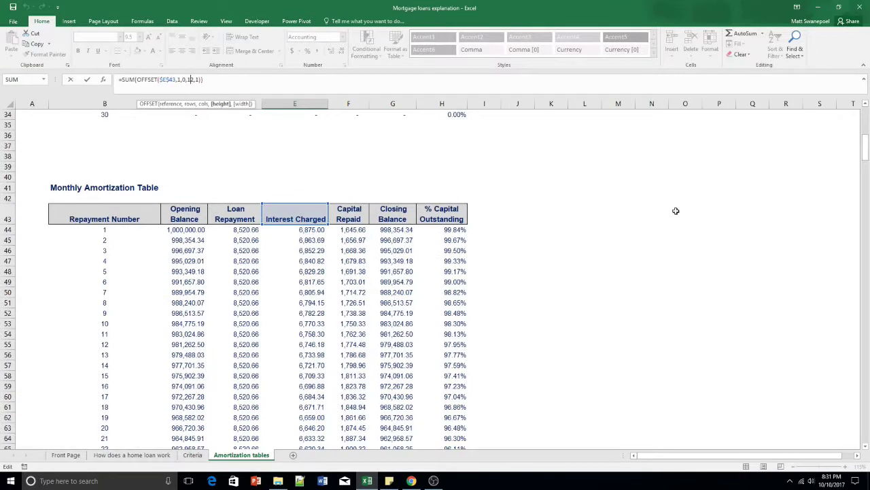
{"action": "left_click_drag", "start_coordinate": [299, 232], "coordinate": [291, 342]}
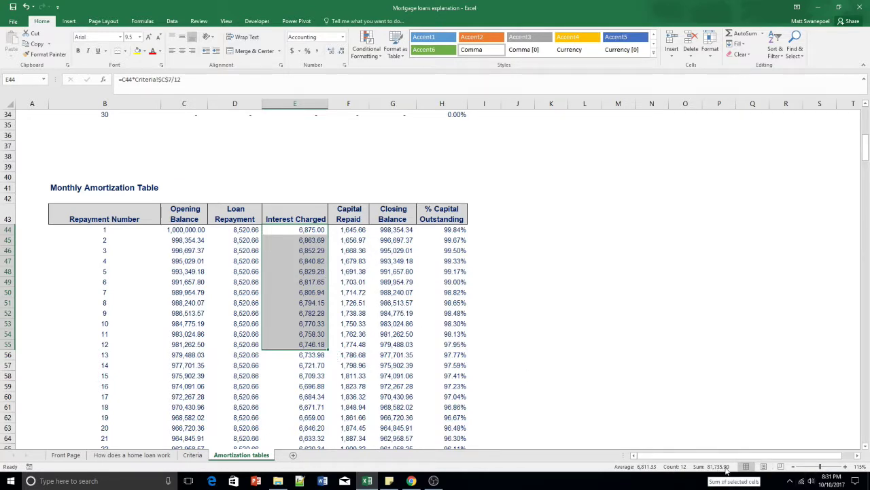
{"action": "left_click_drag", "start_coordinate": [865, 148], "coordinate": [867, 109]}
{"action": "left_click", "coordinate": [308, 168]}
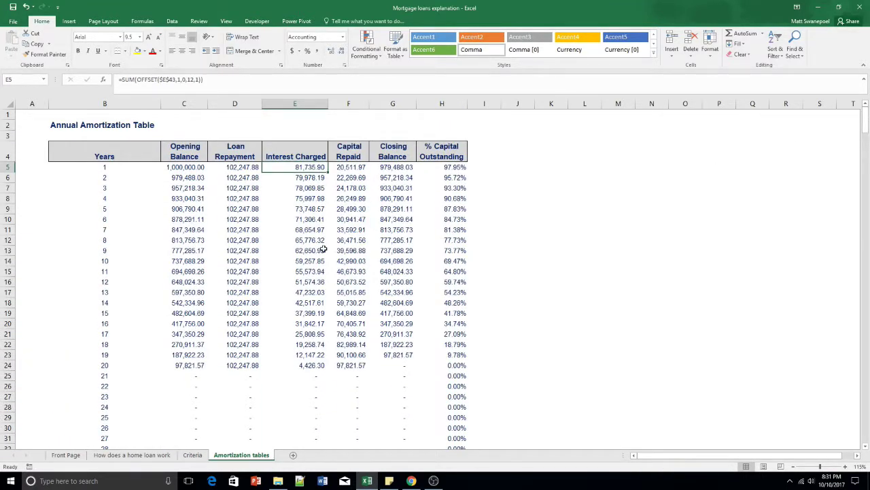
Step: Compare the interest charged formulas of years 1 and 2 in the annual table
{"action": "left_click", "coordinate": [302, 177]}
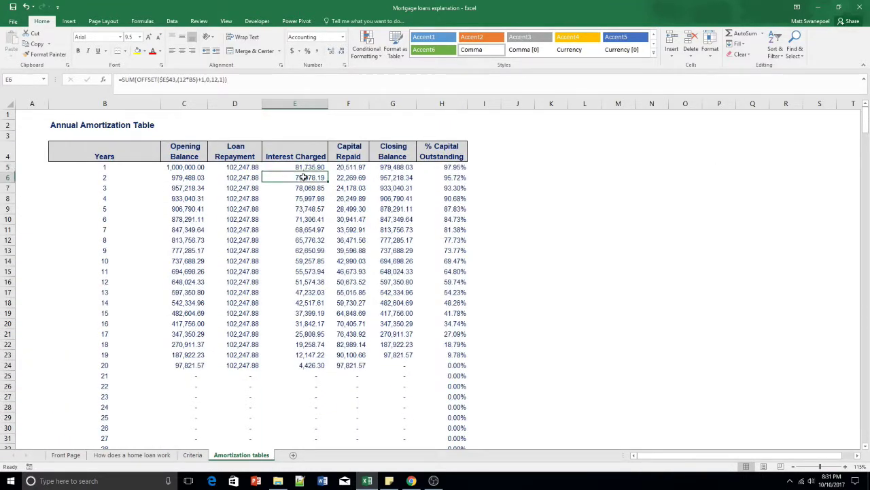
{"action": "left_click", "coordinate": [305, 167]}
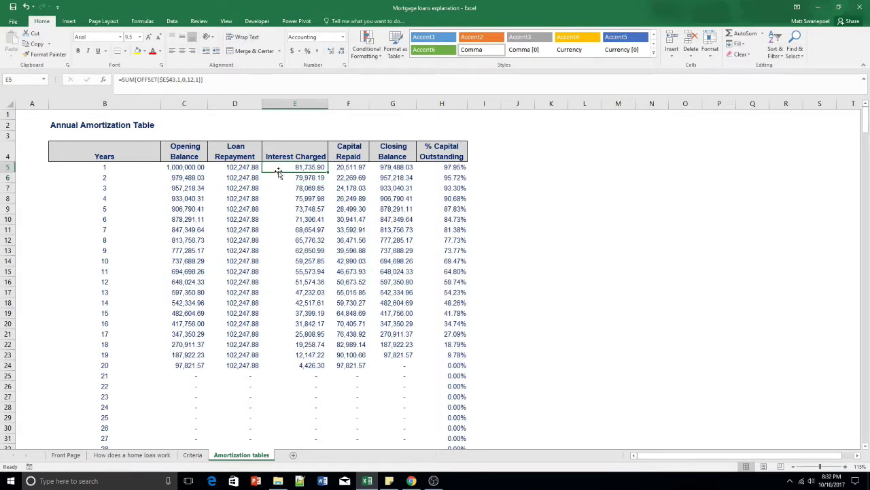
{"action": "left_click", "coordinate": [212, 73]}
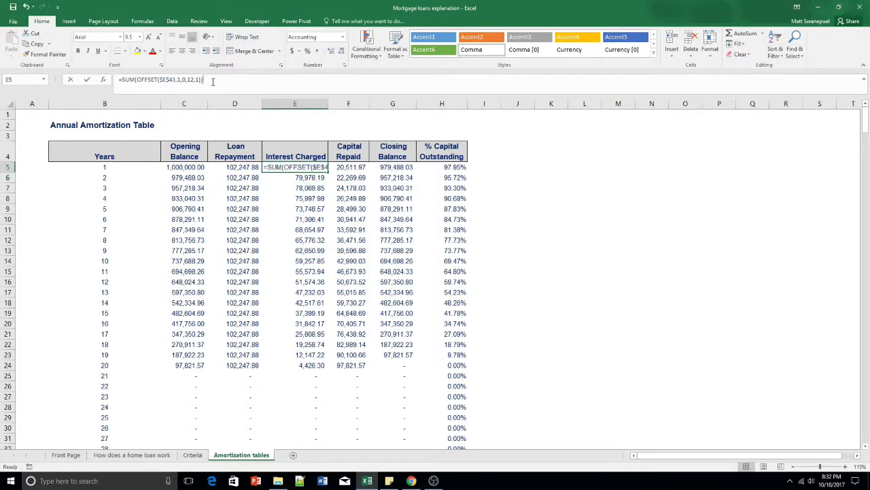
{"action": "left_click", "coordinate": [303, 179]}
{"action": "left_click", "coordinate": [301, 167]}
{"action": "left_click", "coordinate": [306, 179]}
{"action": "left_click", "coordinate": [308, 167]}
{"action": "left_click", "coordinate": [308, 179]}
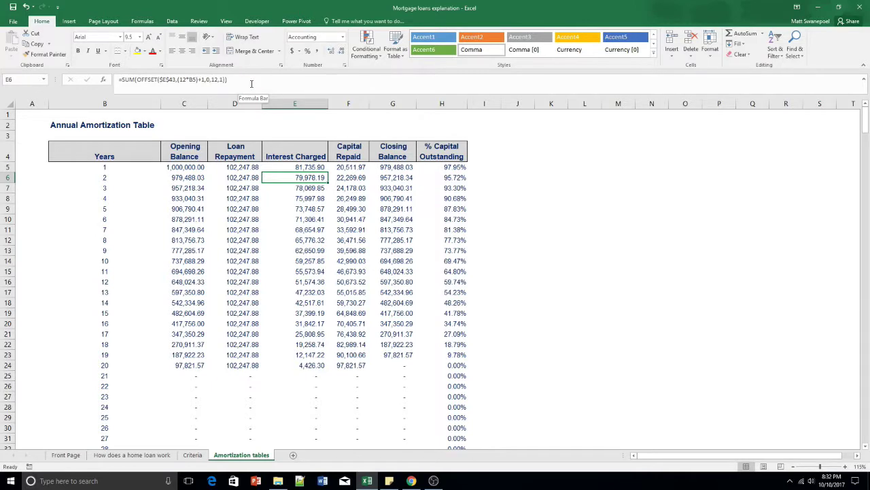
Step: Highlight the year 2 row from the year number to capital repaid, and inspect its interest charged and capital repaid formulas
{"action": "left_click_drag", "start_coordinate": [102, 175], "coordinate": [369, 179]}
{"action": "left_click", "coordinate": [316, 209]}
{"action": "left_click", "coordinate": [299, 179]}
{"action": "left_click", "coordinate": [358, 178]}
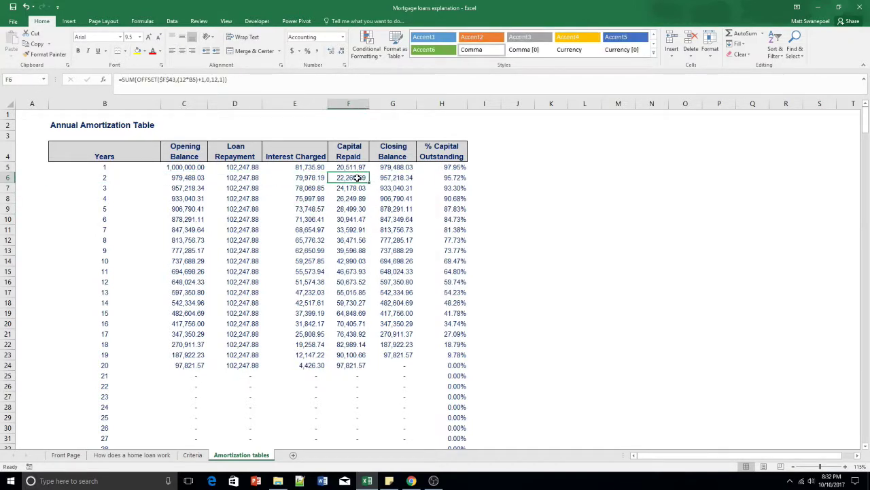
Step: Compare year 1's interest charged and capital repaid formulas and look at the matching columns in the monthly table
{"action": "left_click", "coordinate": [297, 161]}
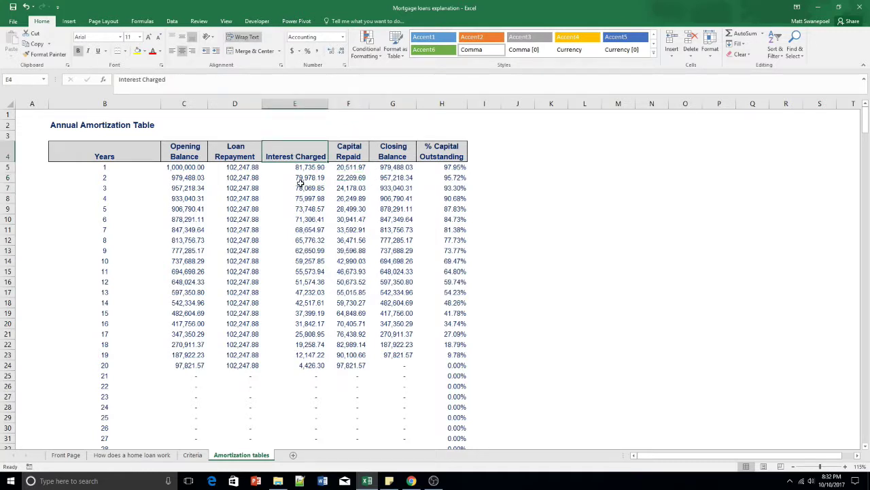
{"action": "left_click", "coordinate": [300, 168]}
{"action": "left_click", "coordinate": [343, 167]}
{"action": "left_click", "coordinate": [308, 167]}
{"action": "left_click", "coordinate": [345, 168]}
{"action": "scroll", "coordinate": [349, 198], "scroll_direction": "down", "scroll_amount": 7}
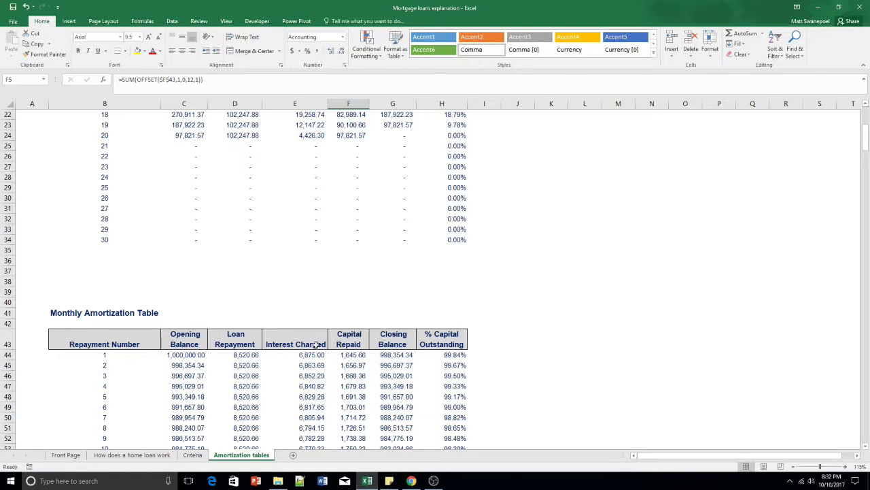
{"action": "scroll", "coordinate": [345, 229], "scroll_direction": "up", "scroll_amount": 7}
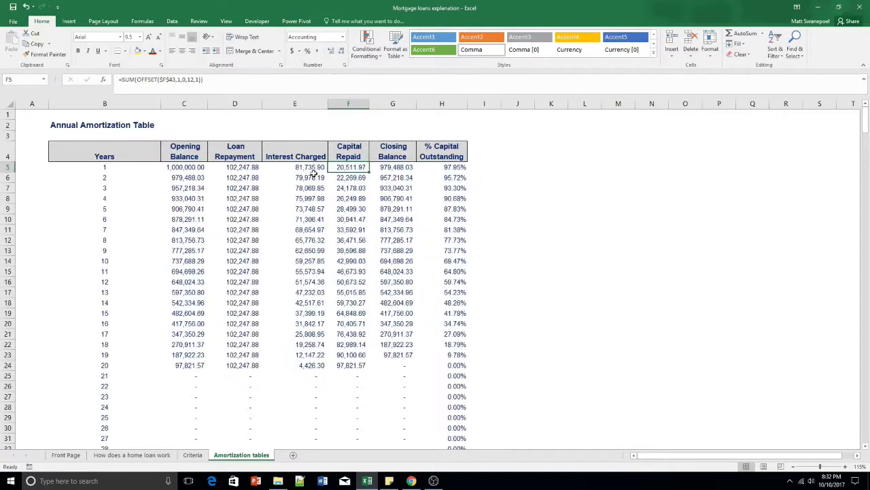
Step: Open year 2's interest charged formula in the annual table and examine its SUM, OFFSET and reference $E$43 parts
{"action": "left_click", "coordinate": [313, 176]}
{"action": "left_click", "coordinate": [257, 87]}
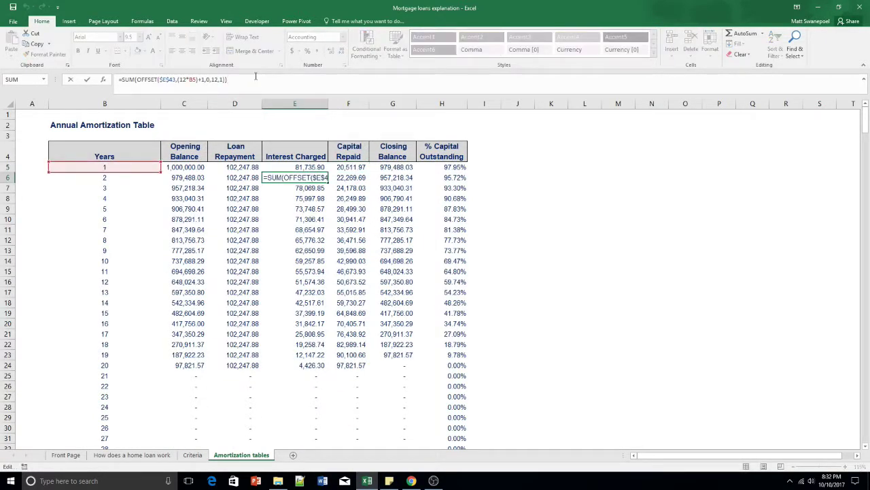
{"action": "left_click", "coordinate": [143, 80]}
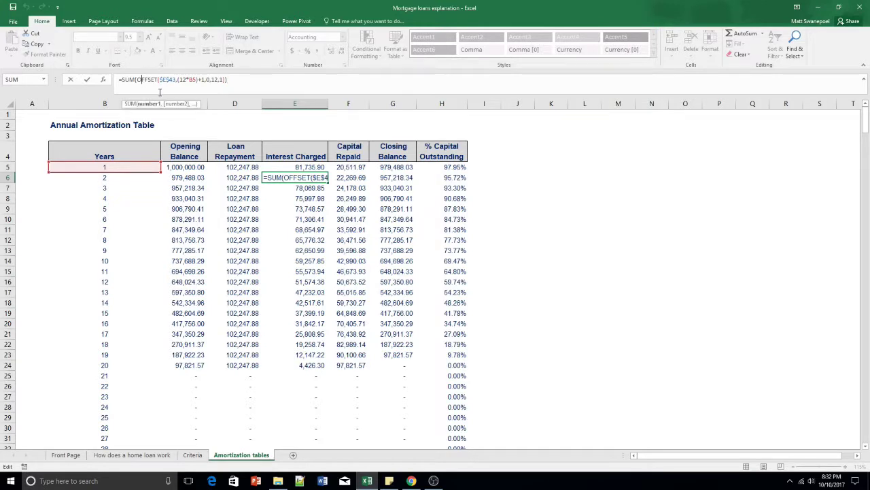
{"action": "left_click", "coordinate": [123, 79]}
{"action": "left_click", "coordinate": [151, 80]}
{"action": "left_click", "coordinate": [167, 80]}
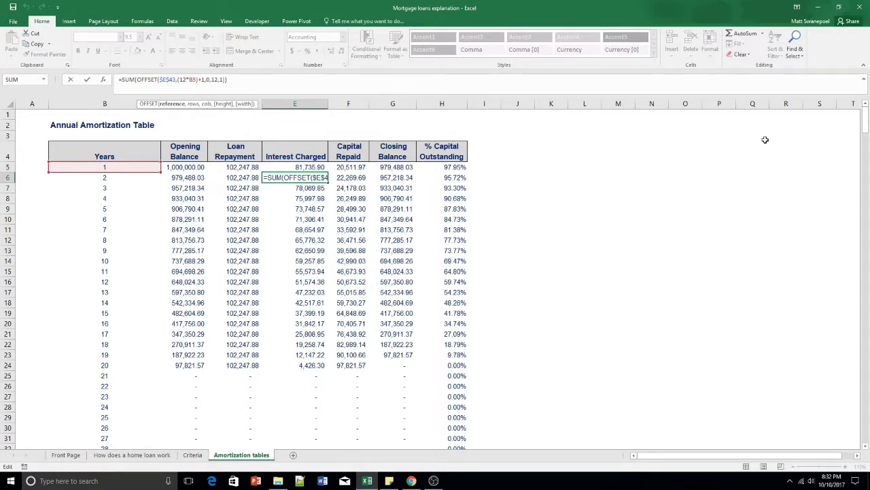
{"action": "mouse_move", "coordinate": [866, 121]}
{"action": "left_mouse_down"}
{"action": "mouse_move", "coordinate": [866, 139]}
{"action": "mouse_move", "coordinate": [866, 115]}
{"action": "left_mouse_up"}
Step: Inspect the rows argument (12*B5)+1 and select the matching interest charged for repayment 13 in the monthly table
{"action": "left_click", "coordinate": [184, 80]}
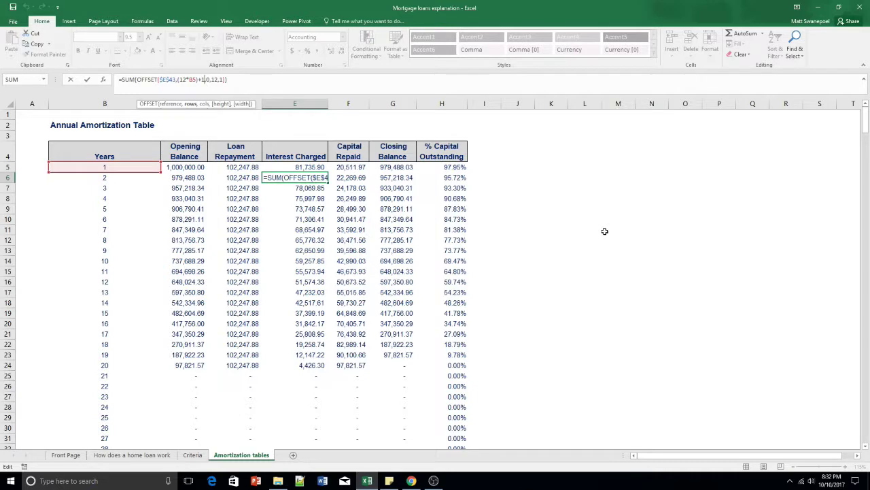
{"action": "left_click_drag", "start_coordinate": [867, 122], "coordinate": [867, 148]}
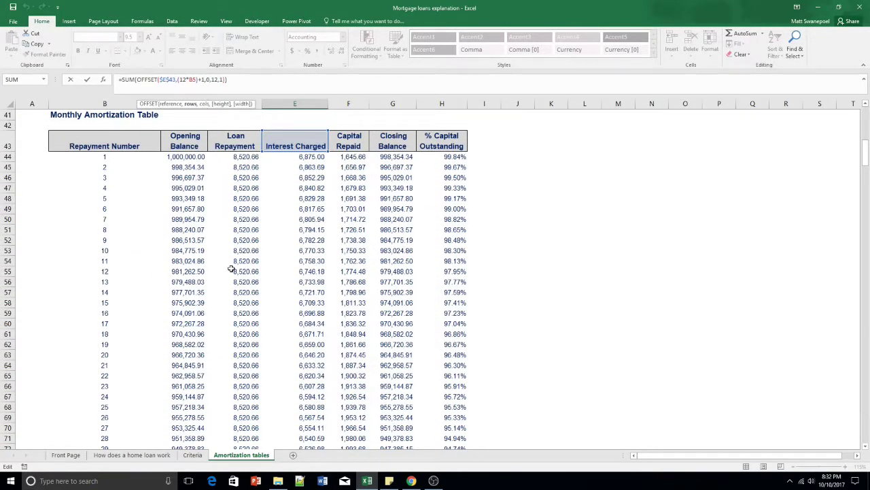
{"action": "left_click", "coordinate": [303, 282]}
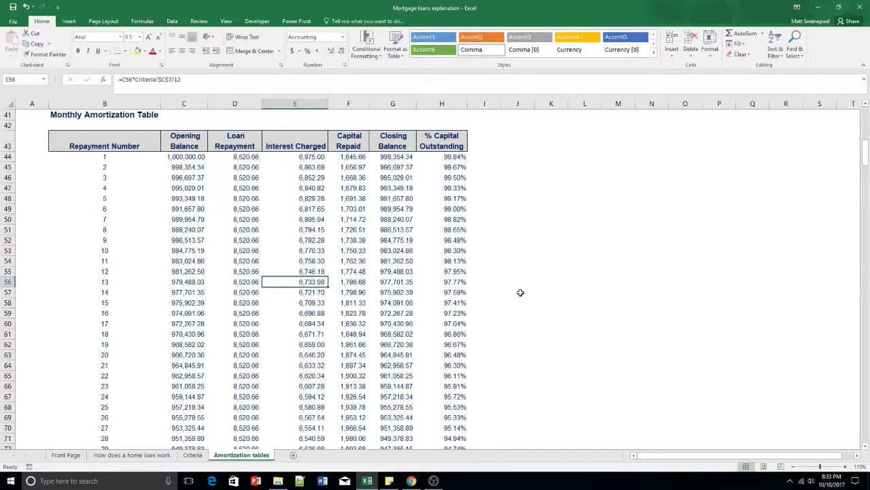
Step: Examine the rows, columns, height and width arguments of year 2's interest charged formula and check the formulas for years 5 and 18
{"action": "left_click_drag", "start_coordinate": [867, 176], "coordinate": [867, 136]}
{"action": "left_click", "coordinate": [310, 187]}
{"action": "left_click", "coordinate": [300, 177]}
{"action": "left_click", "coordinate": [194, 79]}
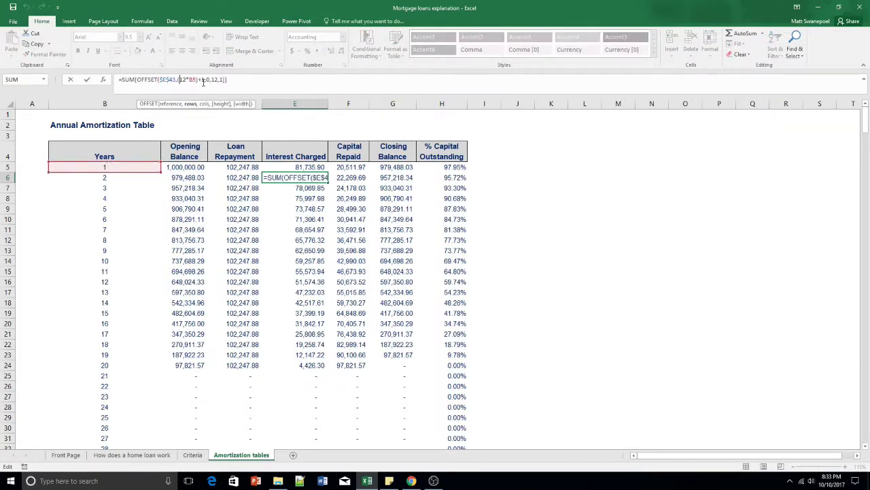
{"action": "left_click", "coordinate": [208, 80]}
{"action": "left_click", "coordinate": [213, 79]}
{"action": "left_click", "coordinate": [221, 79]}
{"action": "key", "text": "Escape"}
{"action": "left_click", "coordinate": [305, 208]}
{"action": "left_click", "coordinate": [310, 344]}
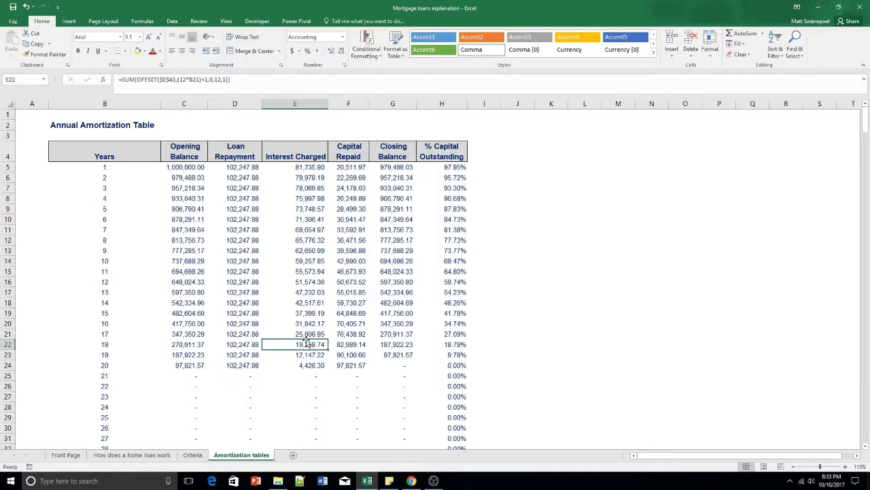
Step: Highlight the year 20 row of the annual table from the year number to % capital outstanding
{"action": "left_click_drag", "start_coordinate": [106, 365], "coordinate": [475, 367]}
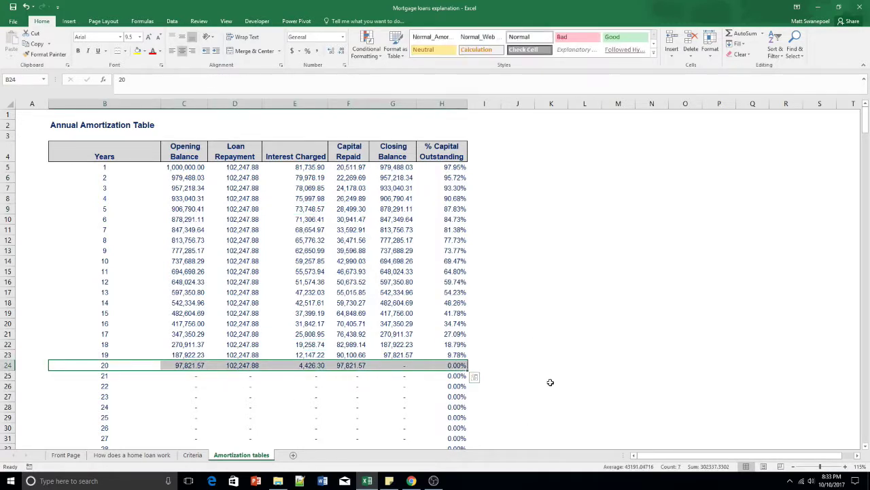
{"action": "left_click", "coordinate": [517, 333]}
{"action": "left_click_drag", "start_coordinate": [109, 366], "coordinate": [473, 369]}
{"action": "left_click", "coordinate": [507, 354]}
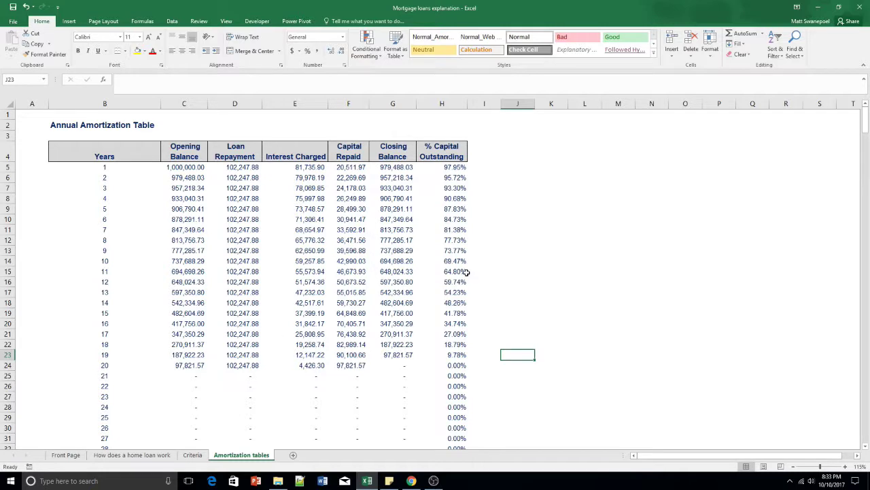
Step: Look over the monthly amortization table from repayment 1 onward
{"action": "scroll", "coordinate": [340, 334], "scroll_direction": "down", "scroll_amount": 8}
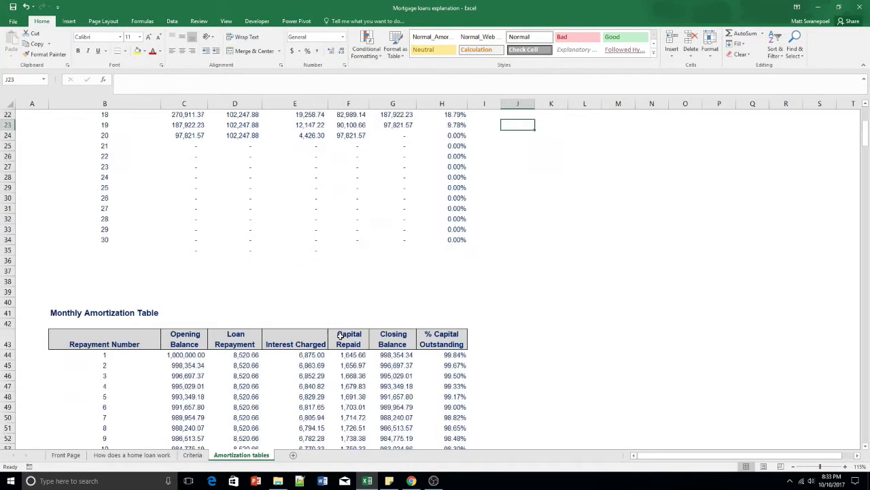
{"action": "scroll", "coordinate": [340, 334], "scroll_direction": "down", "scroll_amount": 4}
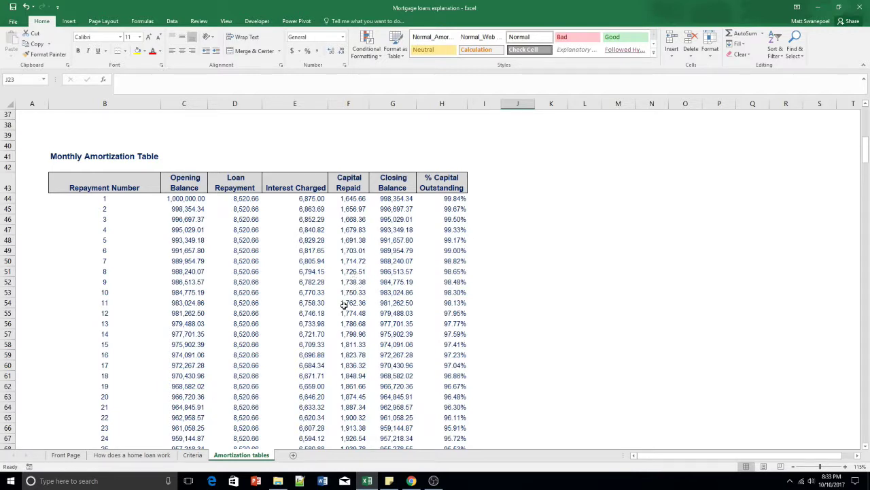
{"action": "scroll", "coordinate": [352, 308], "scroll_direction": "down", "scroll_amount": 1}
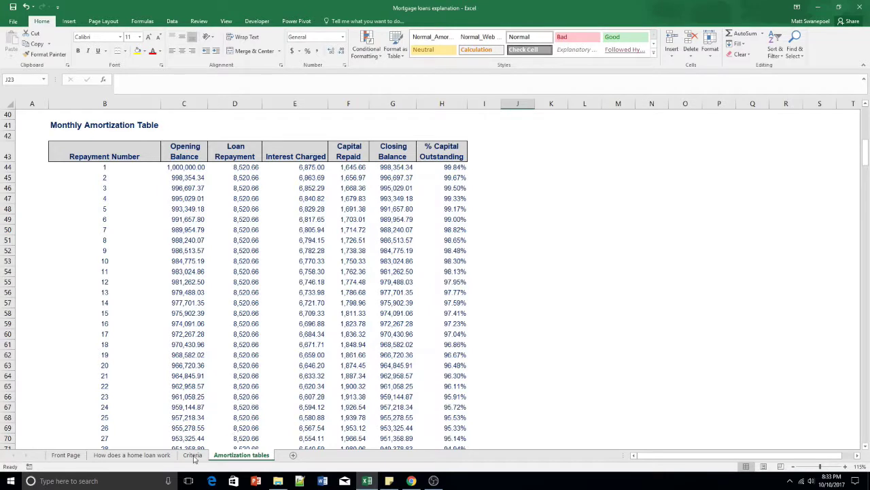
Step: On the Criteria sheet, point out the input cells for Change of interest rate and Additional Bond Repayments
{"action": "left_click", "coordinate": [167, 455]}
{"action": "left_click", "coordinate": [192, 454]}
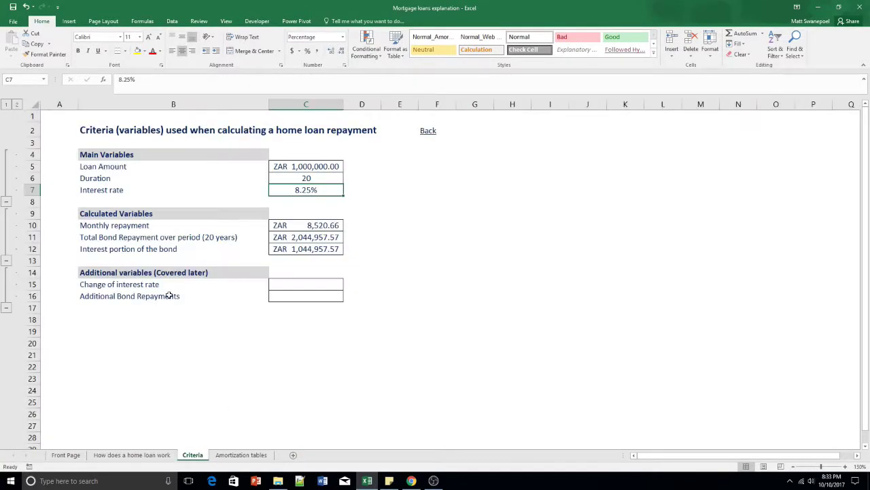
{"action": "left_click", "coordinate": [286, 284]}
{"action": "key", "text": "Return"}
{"action": "left_click", "coordinate": [289, 285]}
{"action": "left_click", "coordinate": [287, 293]}
{"action": "left_click", "coordinate": [291, 284]}
{"action": "left_click", "coordinate": [287, 297]}
{"action": "left_click", "coordinate": [293, 285]}
{"action": "left_click", "coordinate": [292, 296]}
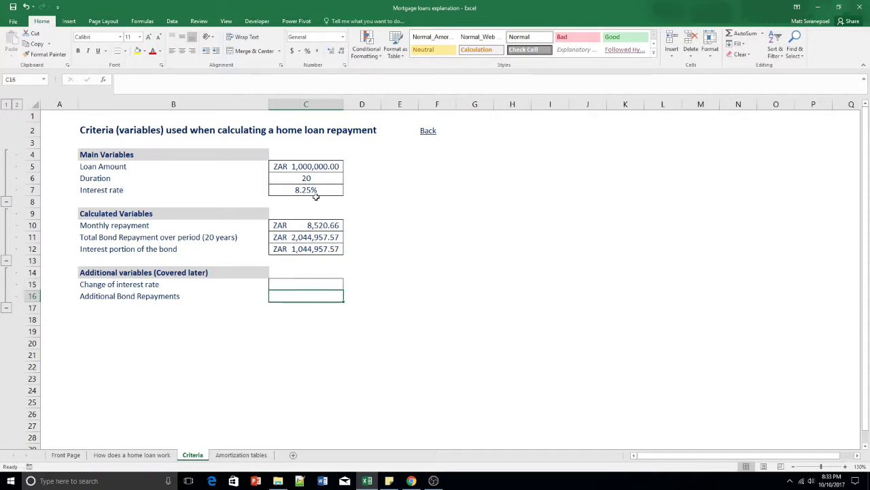
{"action": "left_click", "coordinate": [299, 284]}
{"action": "left_click", "coordinate": [307, 296]}
{"action": "left_click", "coordinate": [306, 285]}
{"action": "left_click", "coordinate": [309, 298]}
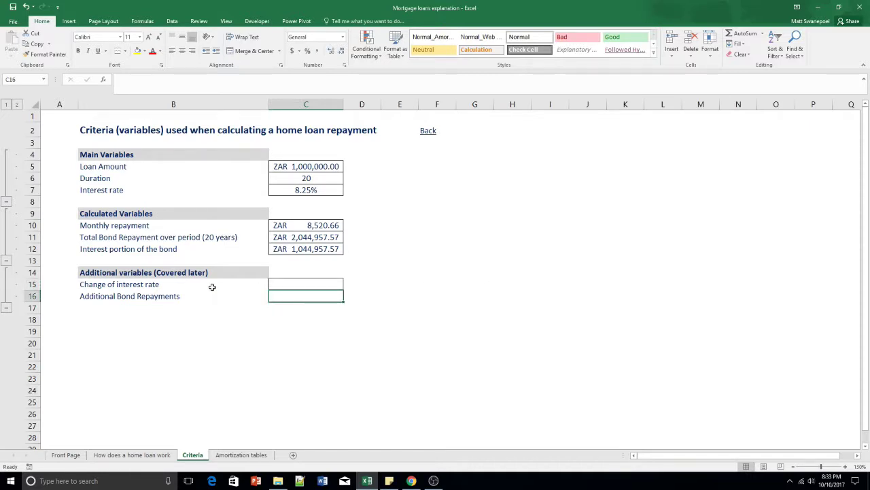